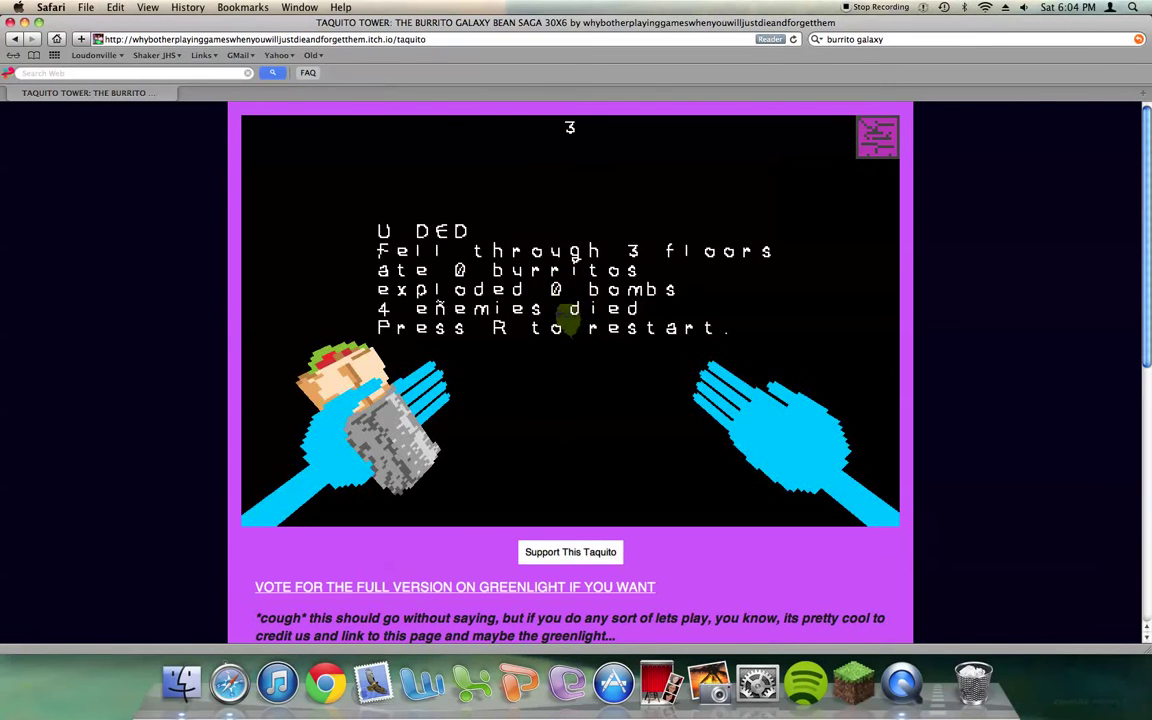
- Restart after dying and walk Floor 0's corridors down to Floor 1
key(r)
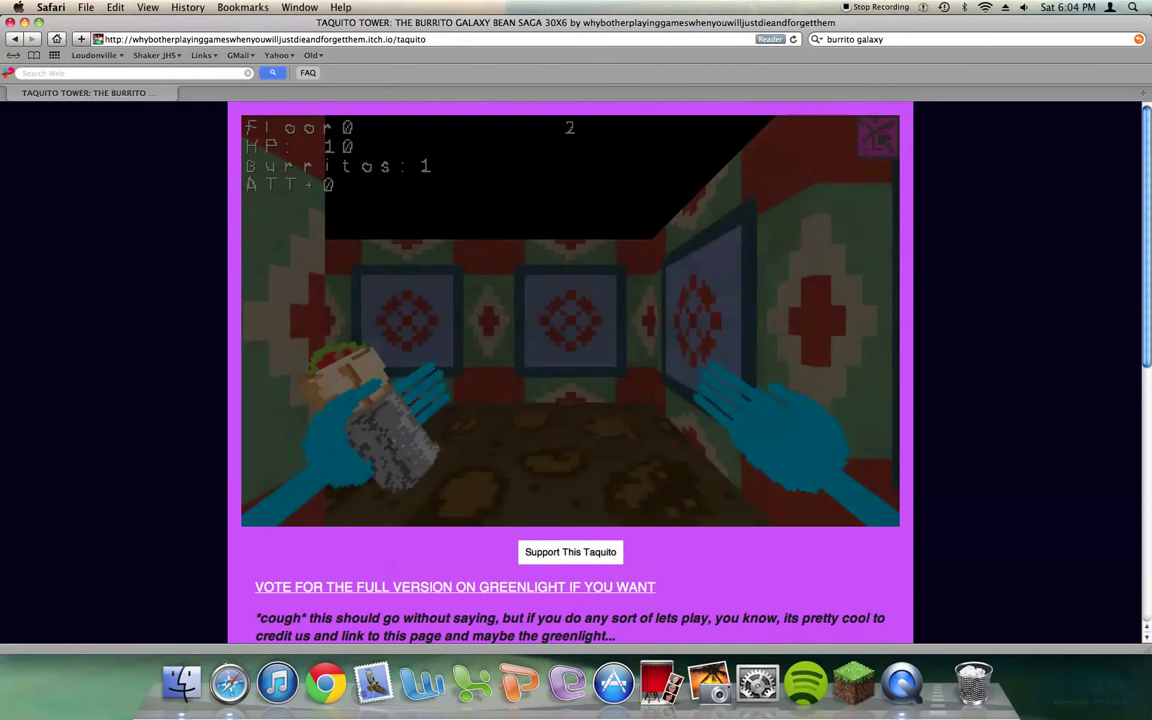
key(w)
key(w)
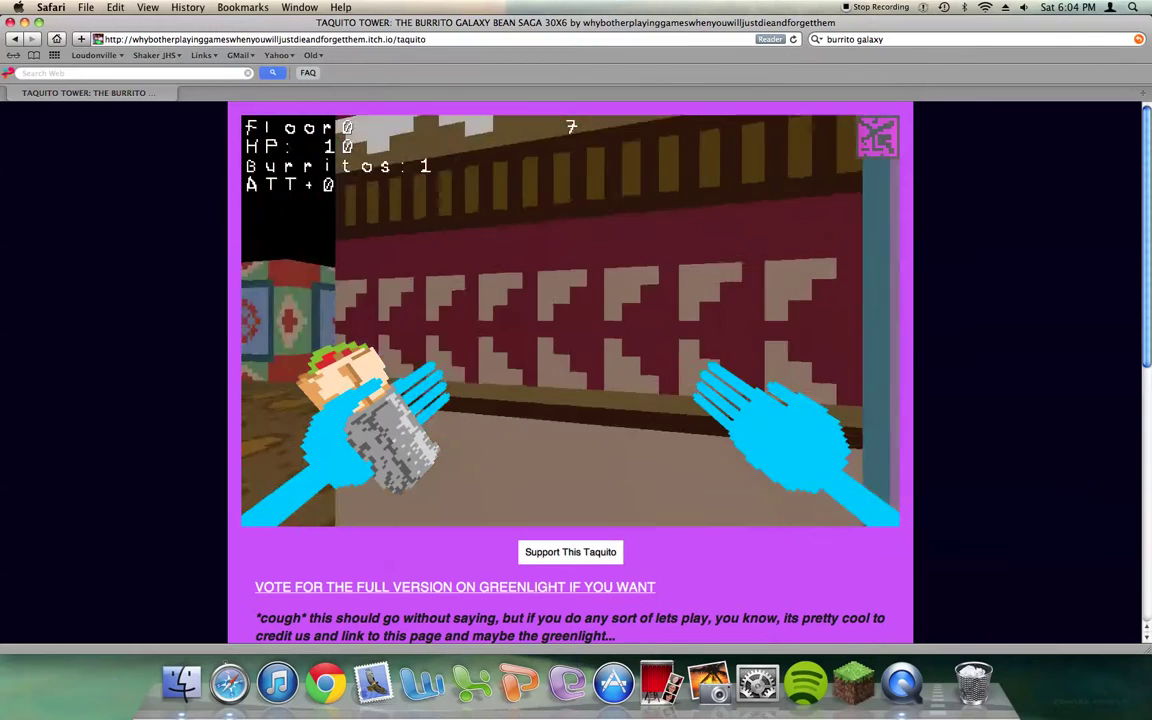
key(w)
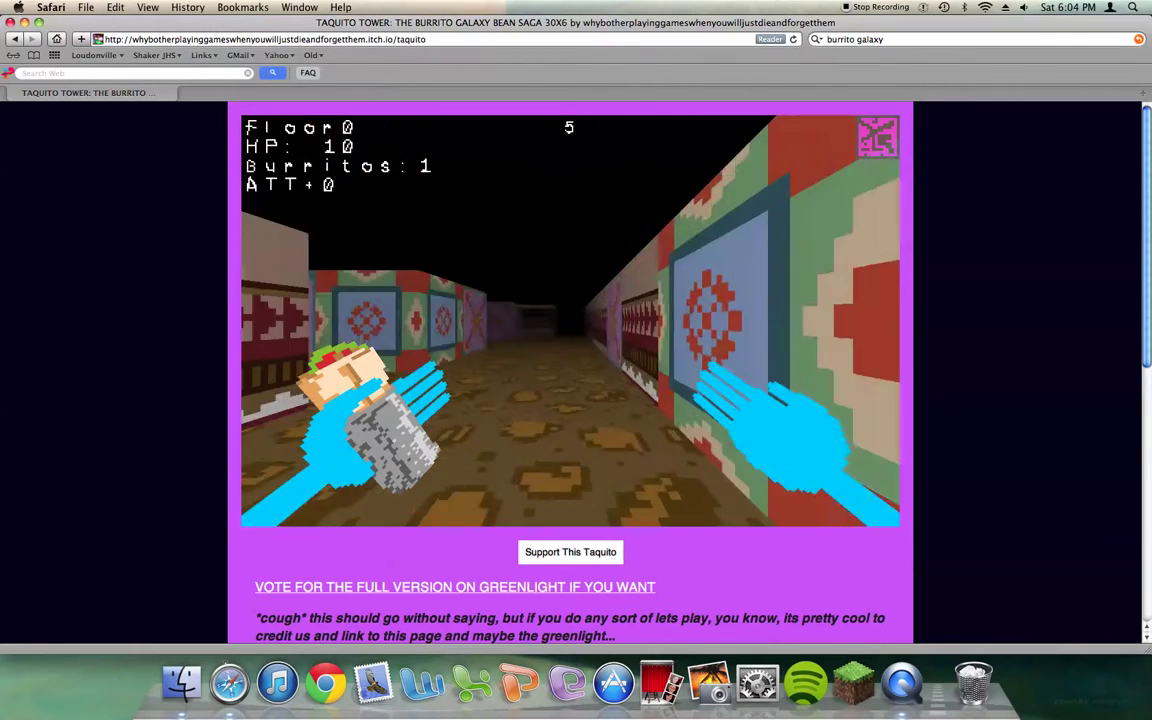
key(w)
key(w)
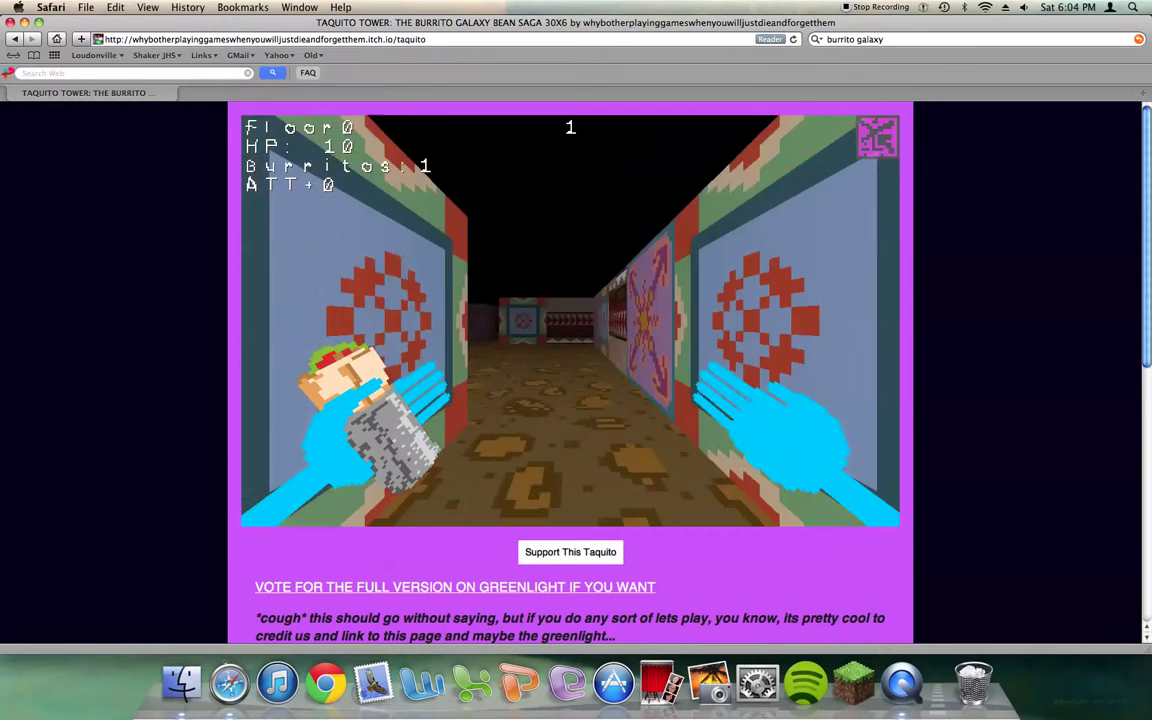
key(w)
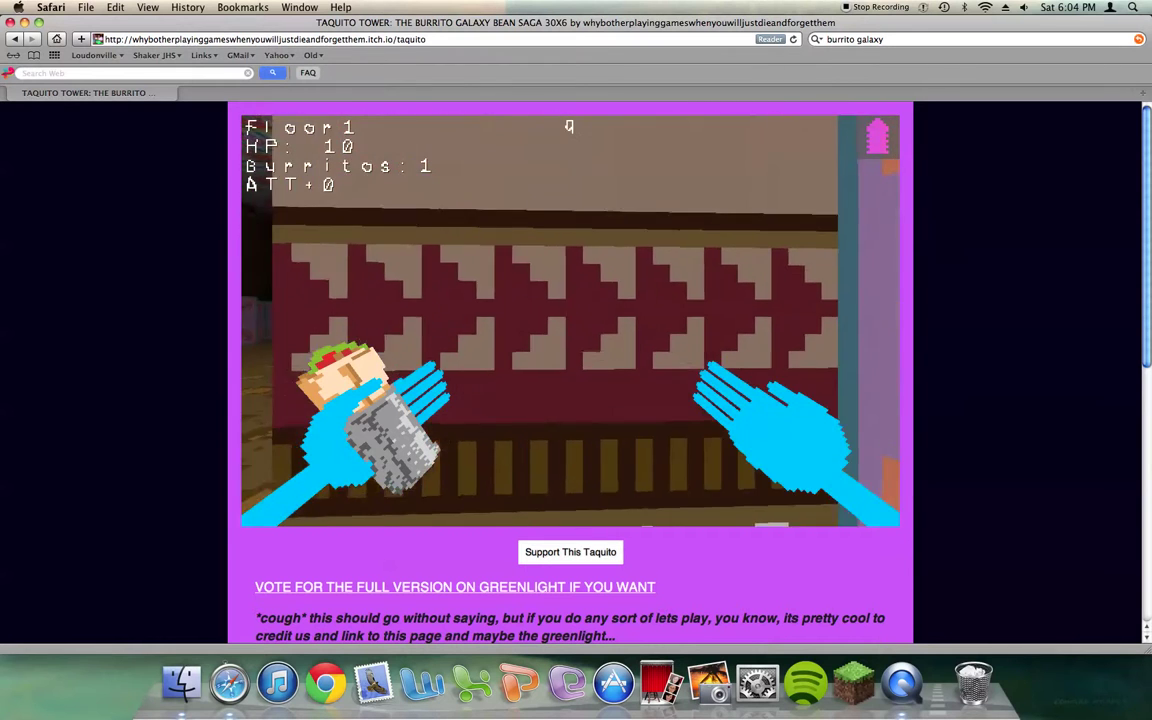
- Grab the burrito in the Floor 1 worm room and eat it, raising health to 18
key(w)
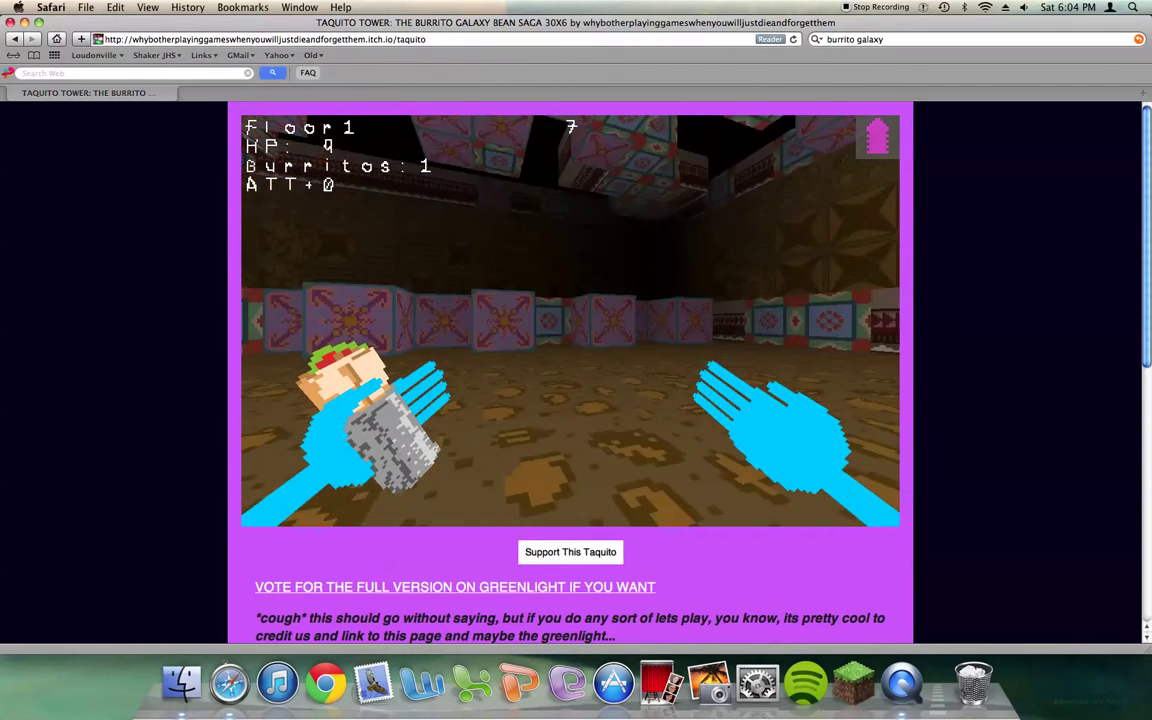
key(w)
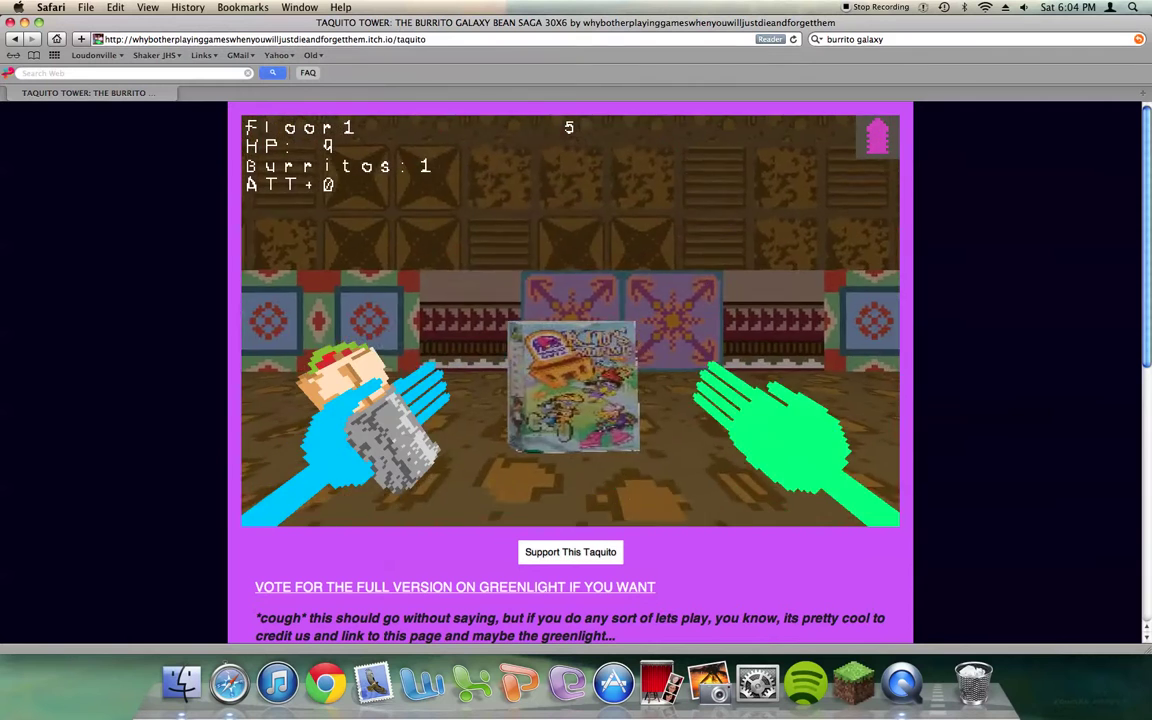
key(w)
key(w)
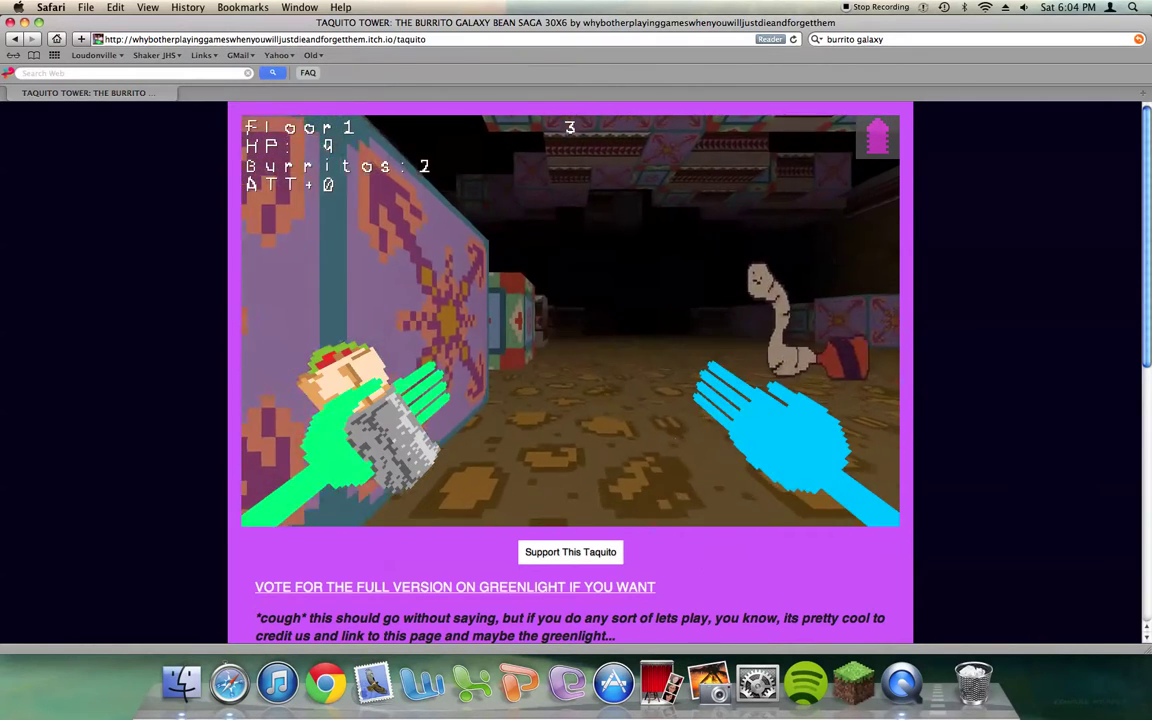
key(e)
key(e)
key(w)
key(w)
- Kill the worm with repeated attacks and push on down the corridor
key(space)
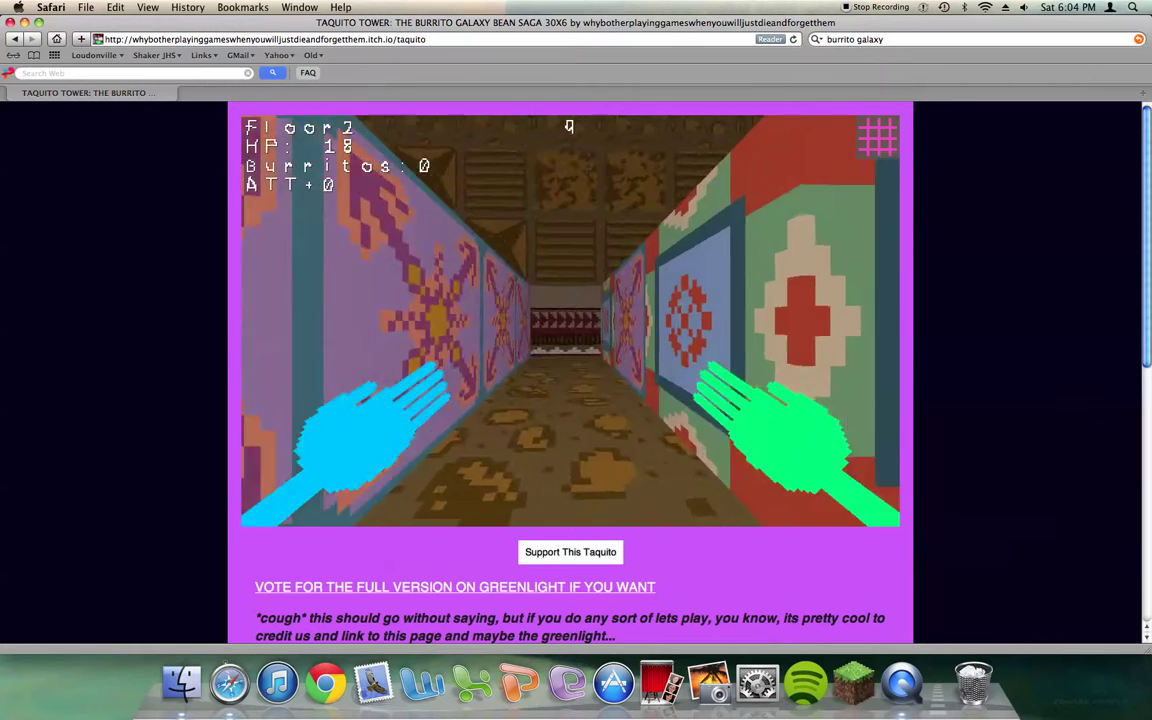
key(space)
key(space)
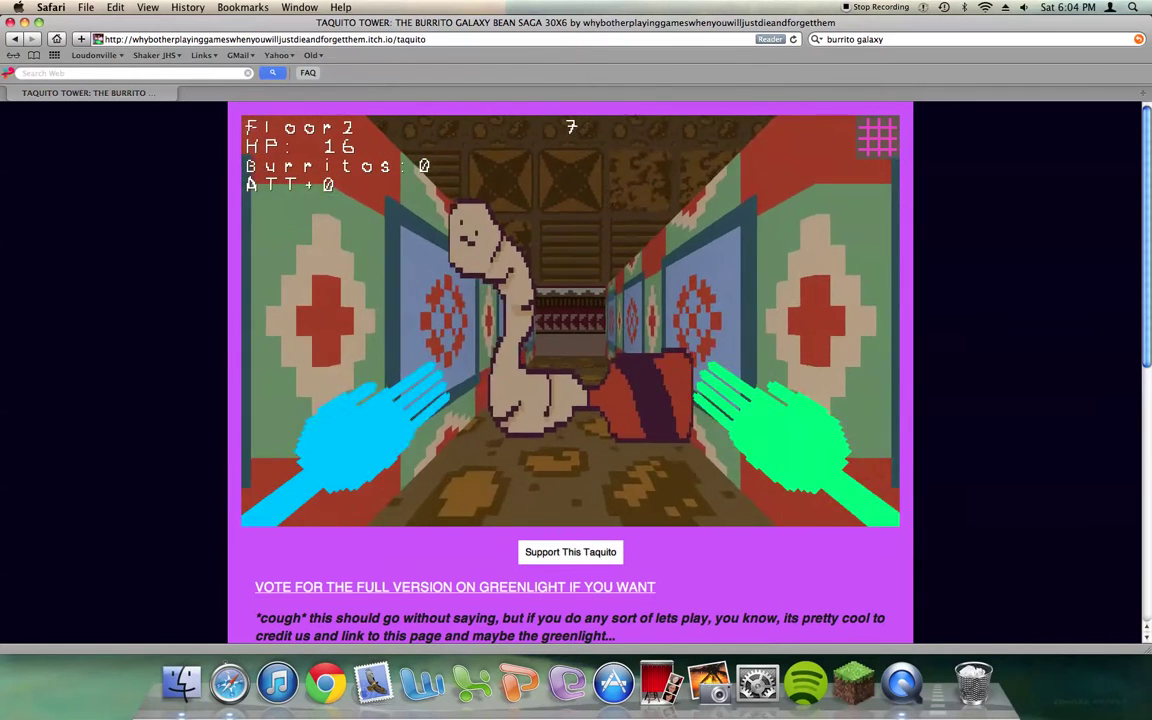
key(space)
key(w)
key(a)
key(w)
key(w)
key(space)
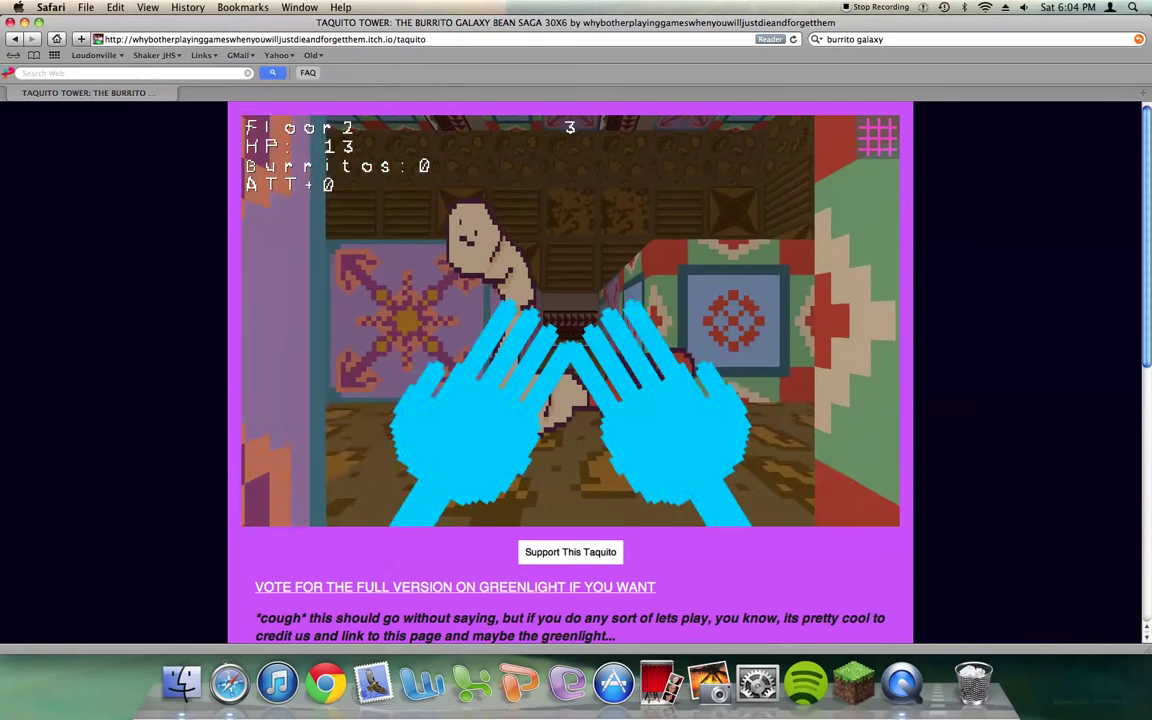
key(space)
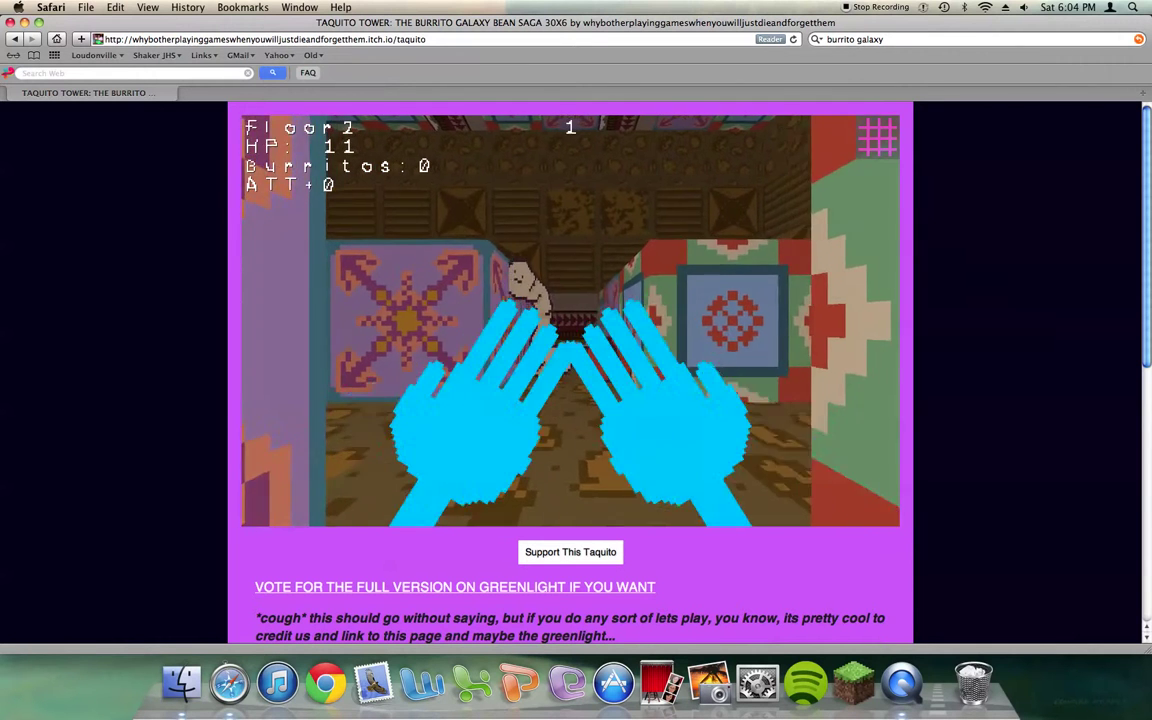
- Drop to Floor 3, pick up its burrito, and fall through to Floor 4
key(w)
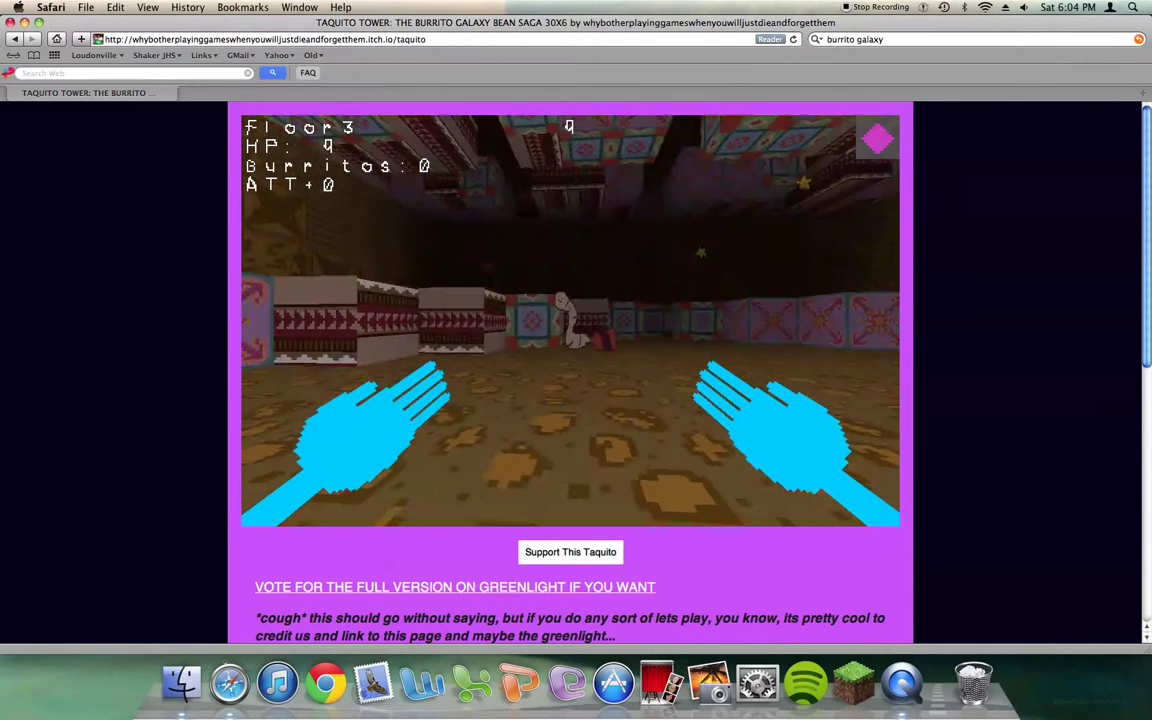
key(d)
key(w)
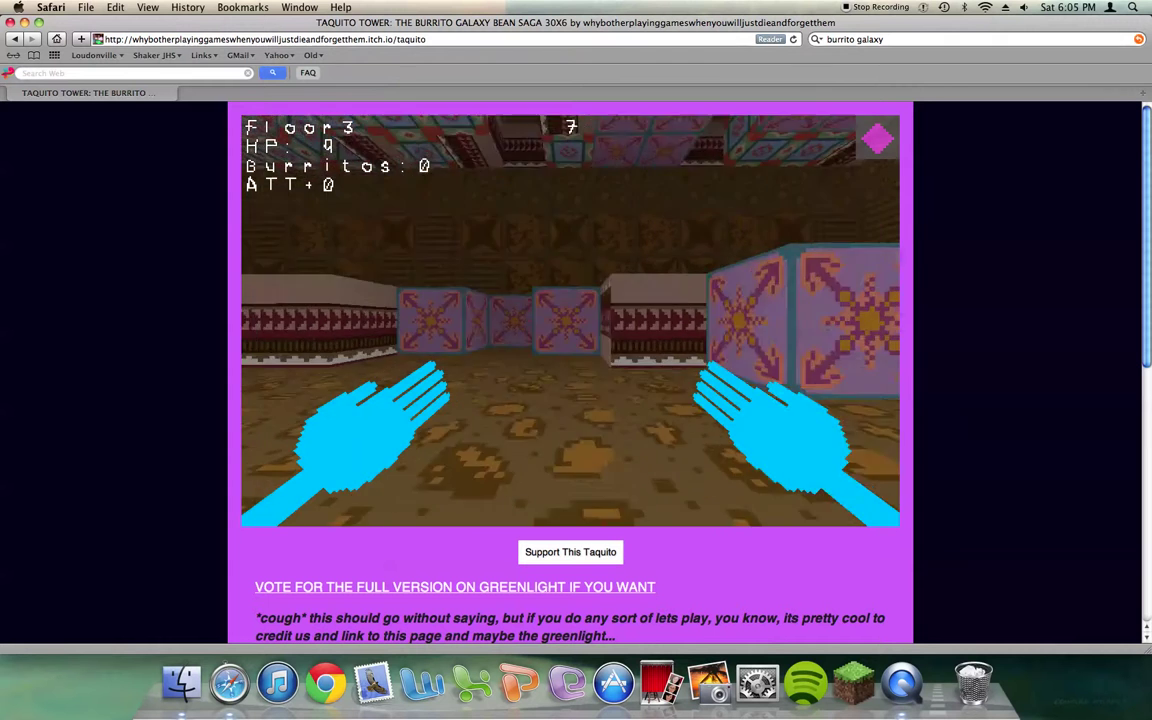
key(w)
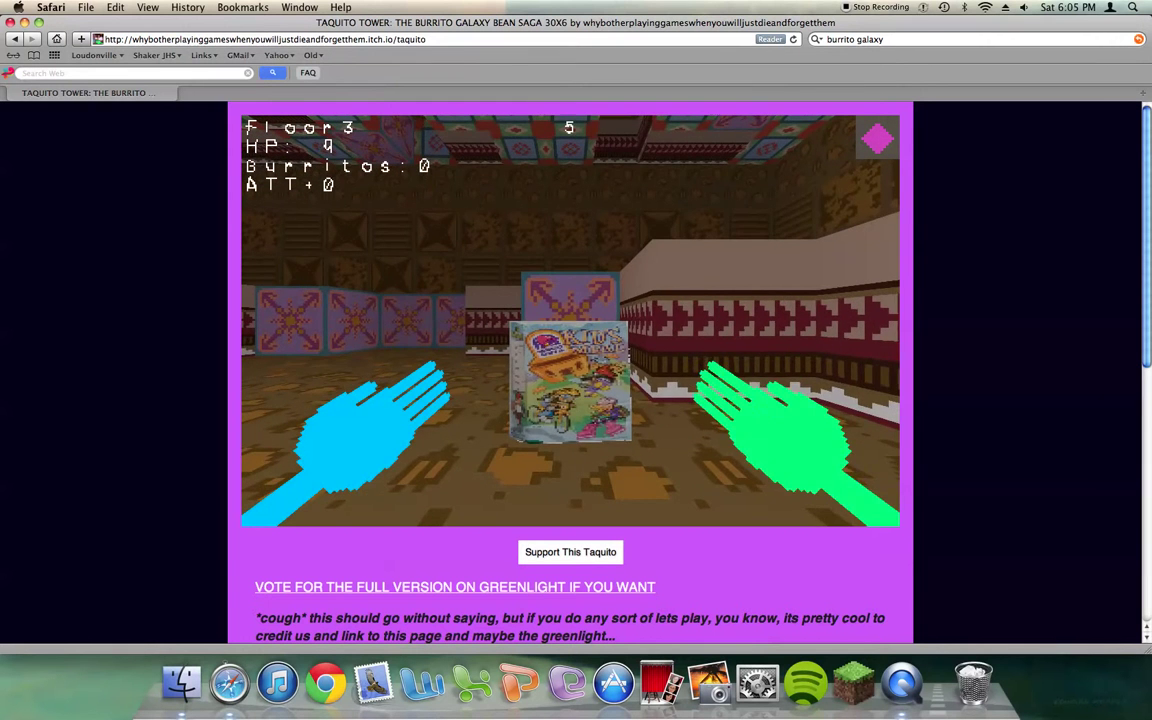
key(w)
key(a)
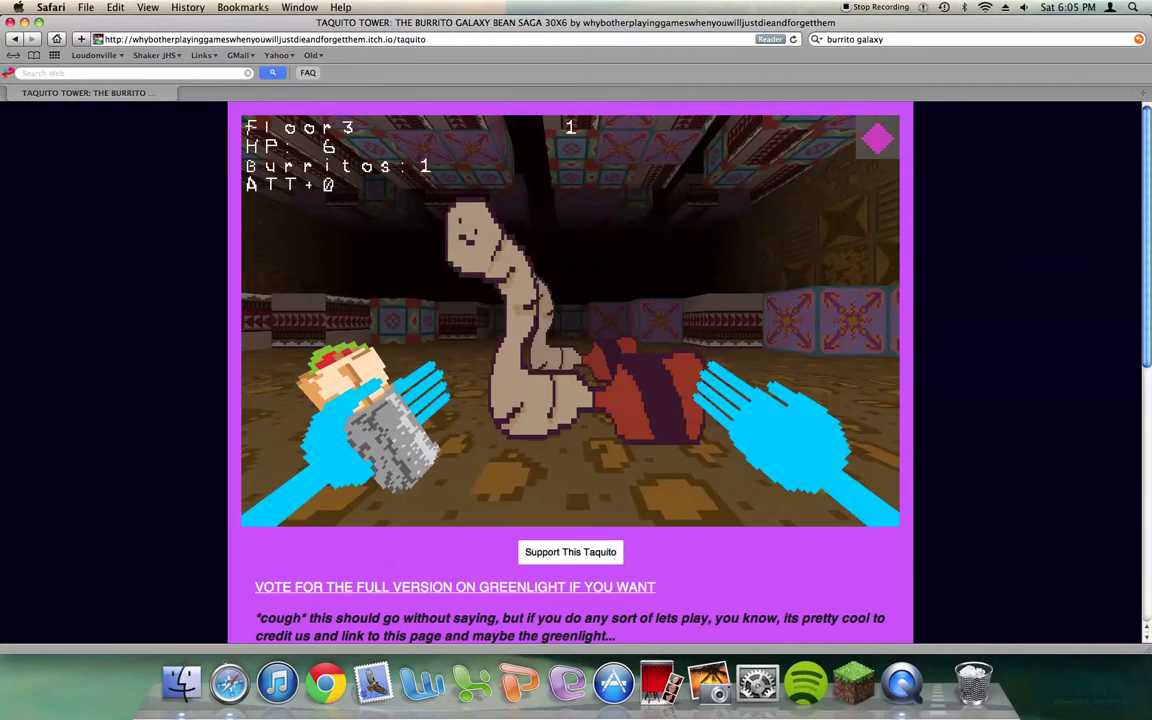
key(w)
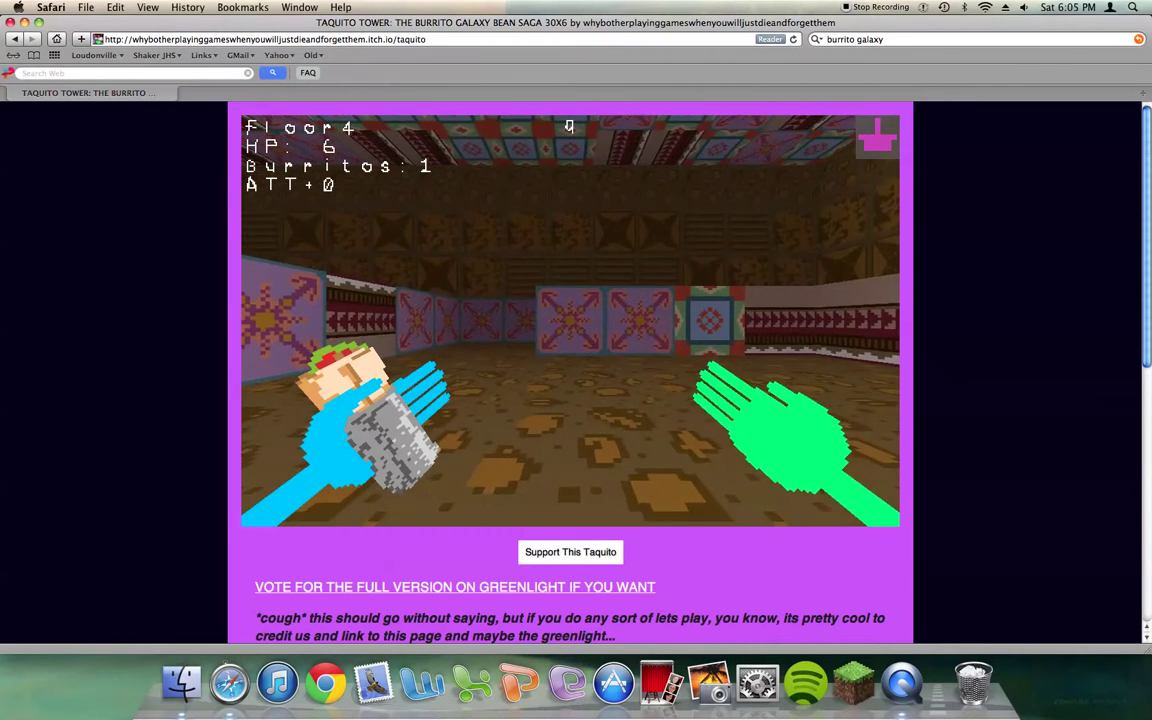
- Eat two burritos, avoid the star enemy, and descend to Floor 5
key(e)
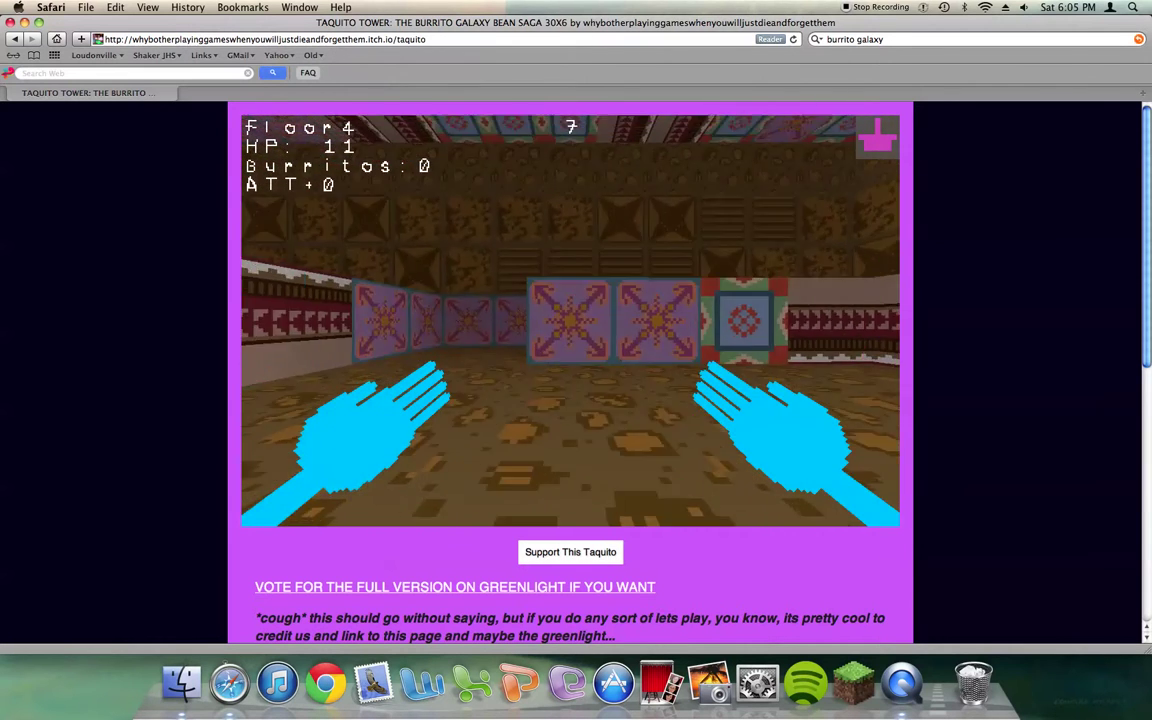
key(w)
key(w)
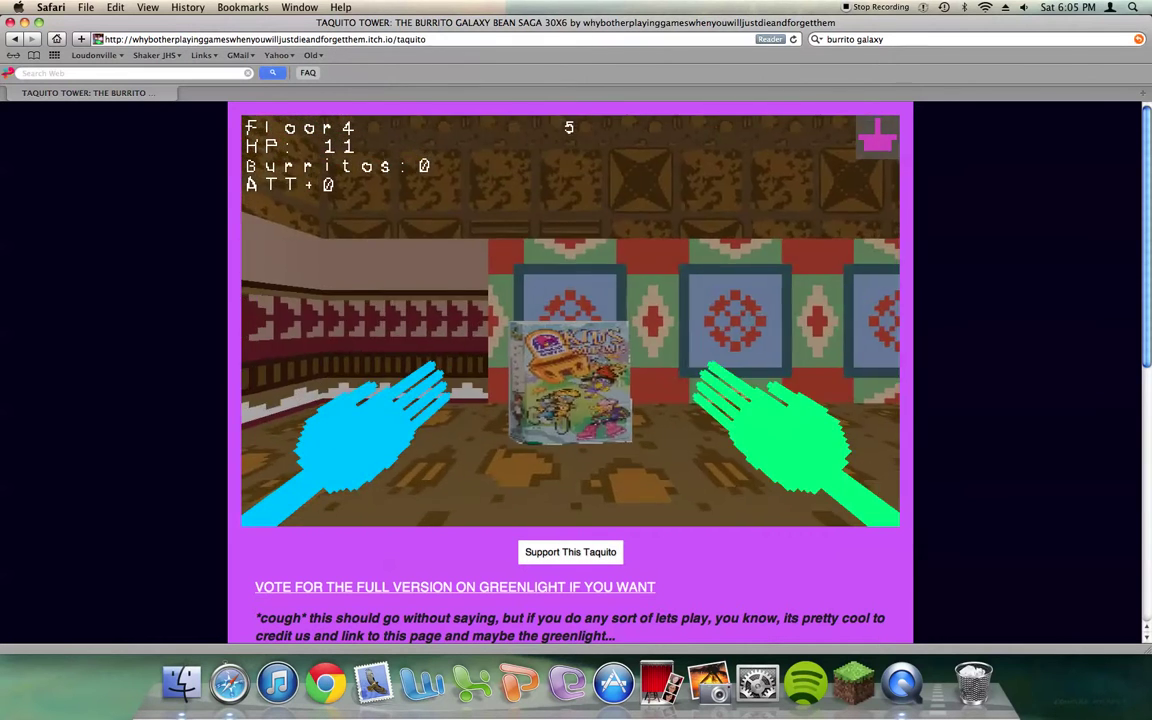
key(e)
key(w)
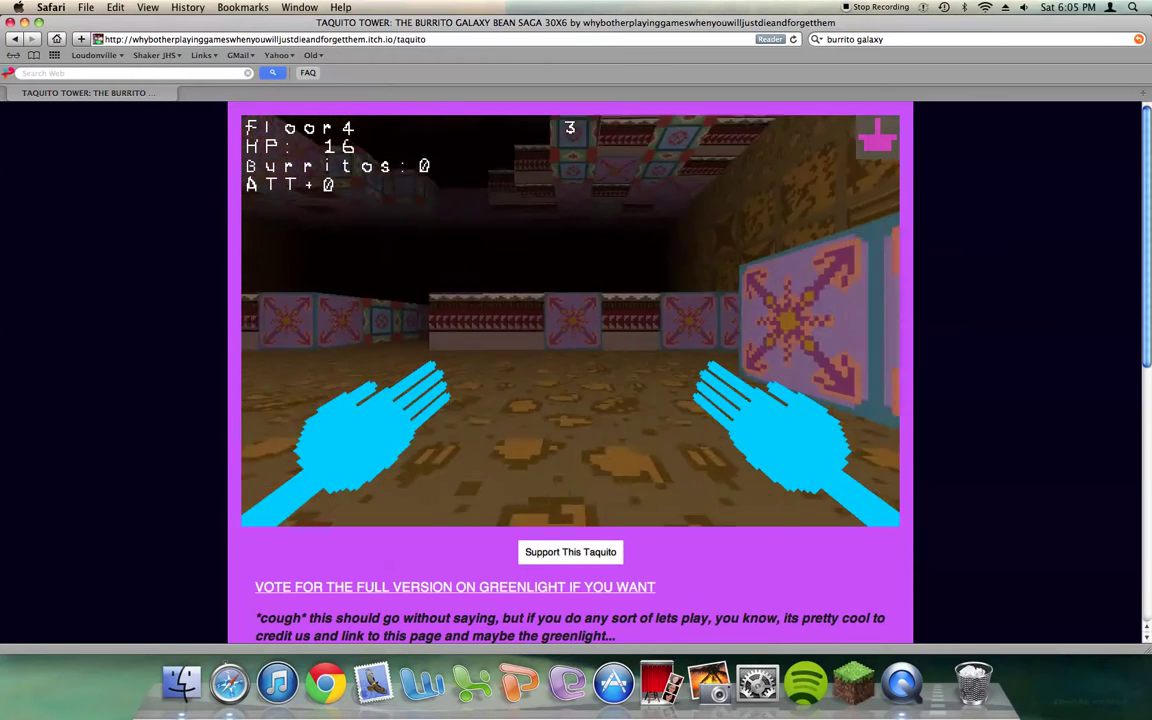
key(w)
- Punch once, then walk Floor 5's corridors and rooms until dropping to Floor 6
click(570, 360)
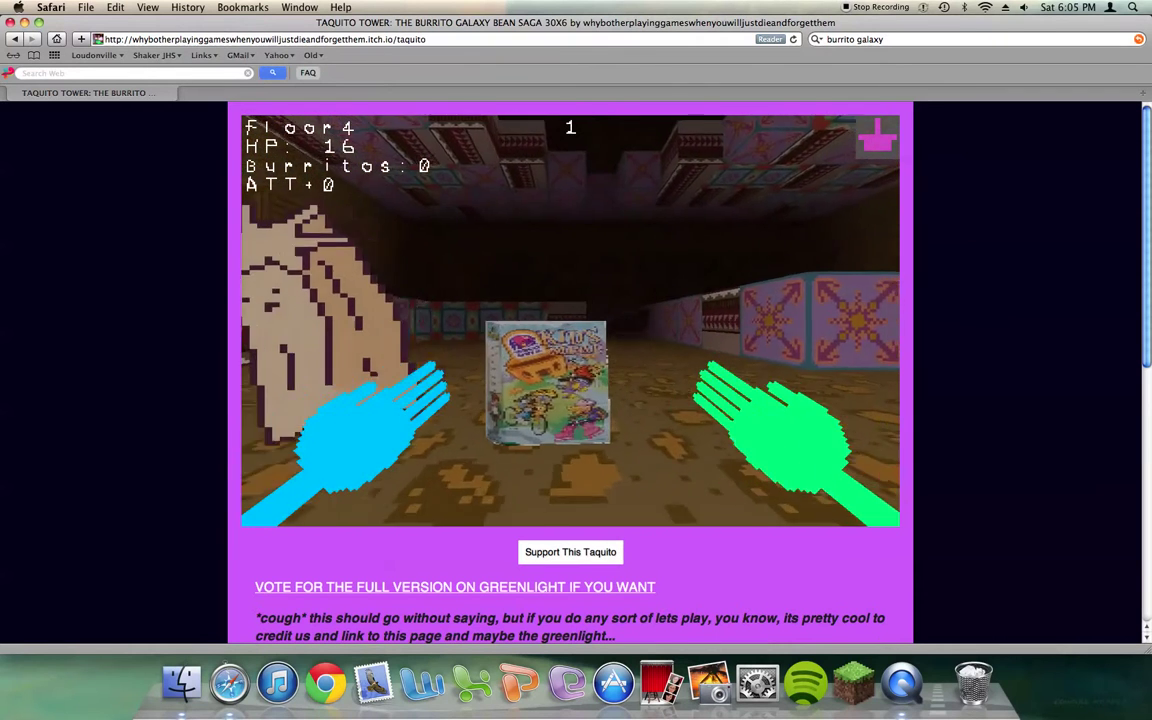
key(w)
key(w)
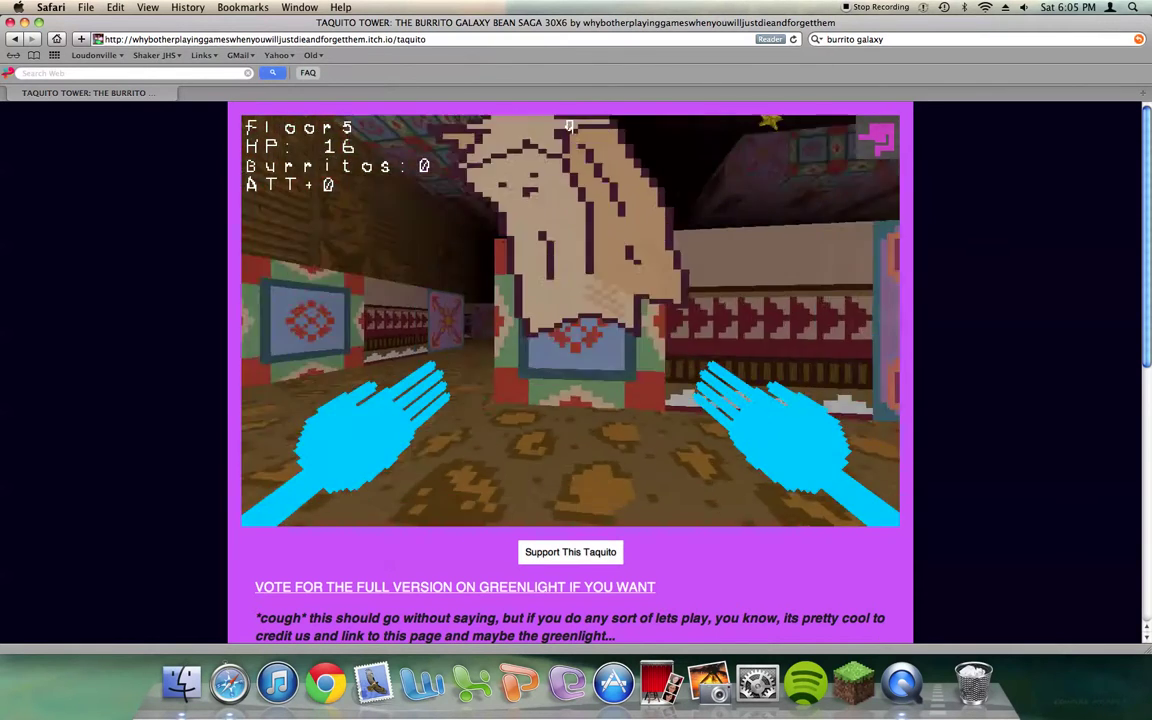
key(w)
key(w)
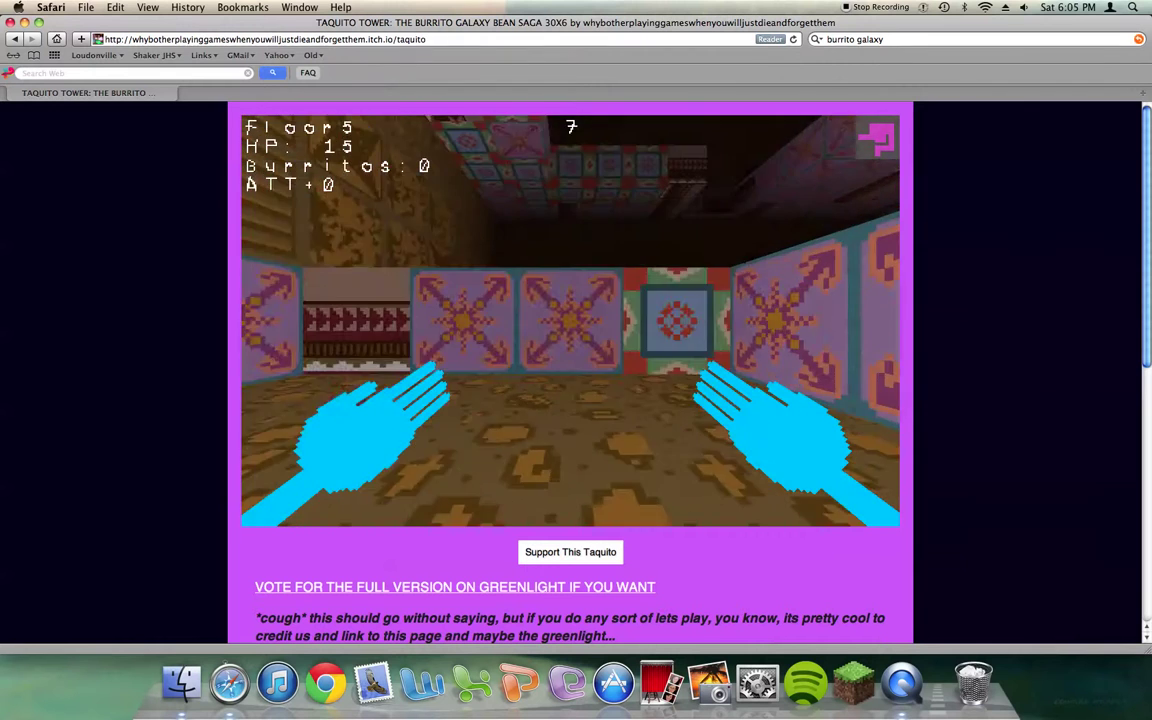
key(w)
key(a)
key(w)
key(a)
key(w)
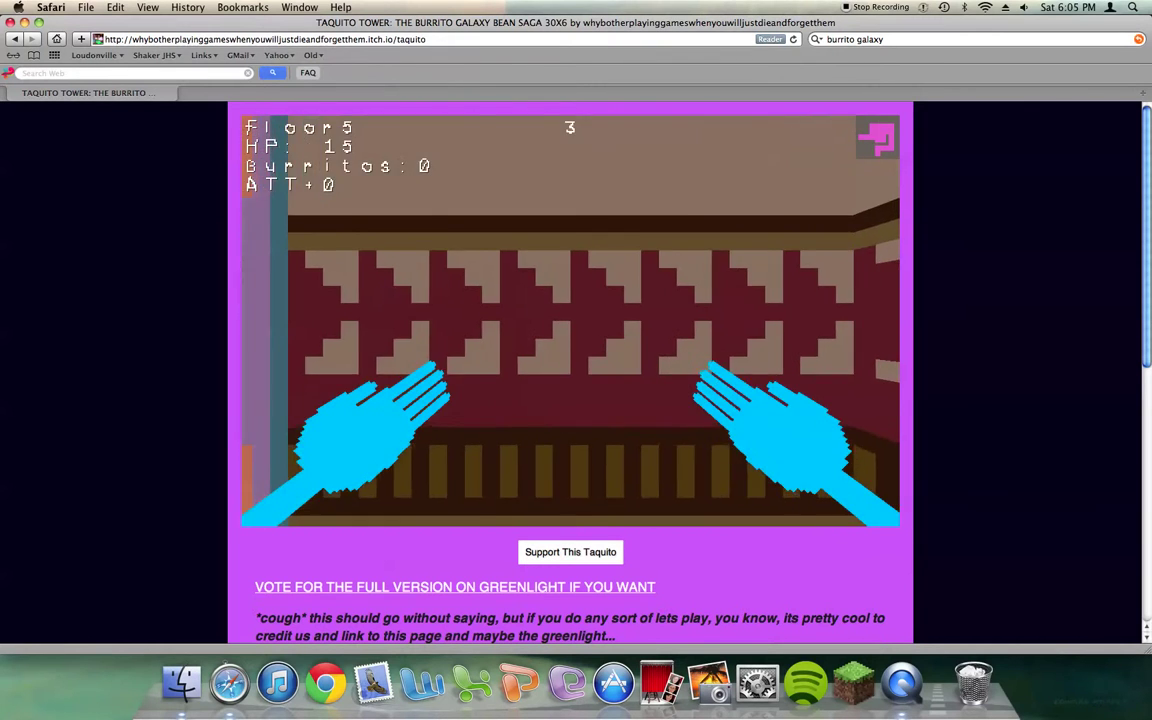
key(a)
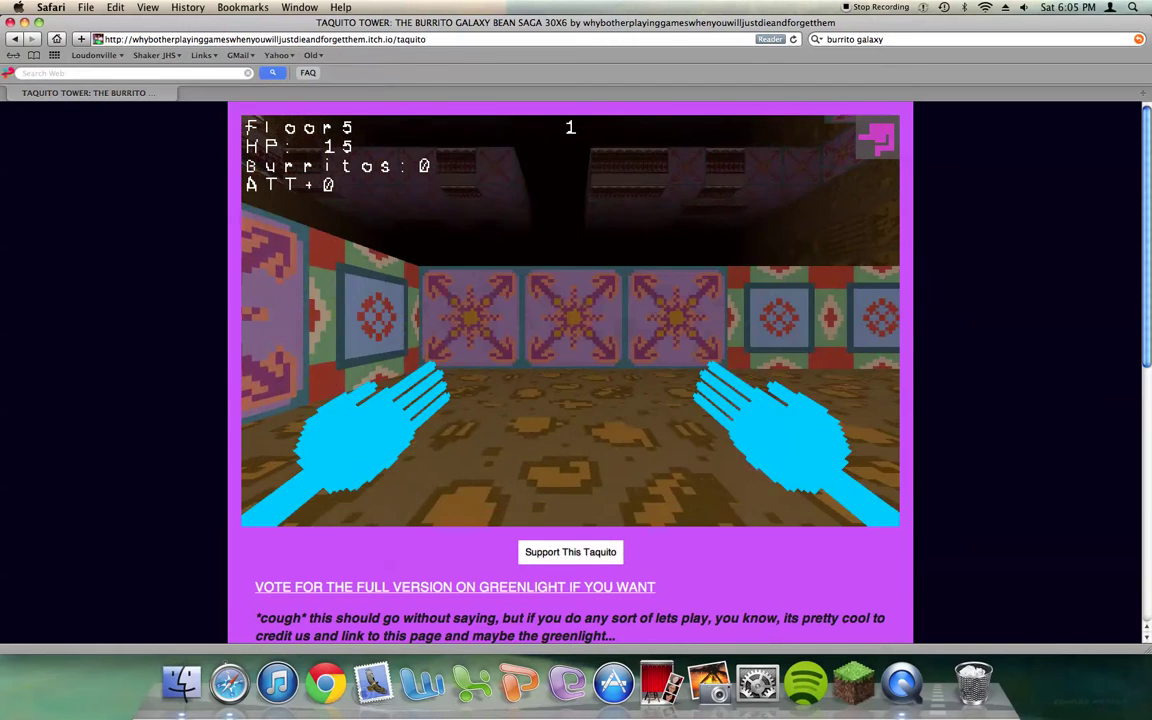
key(w)
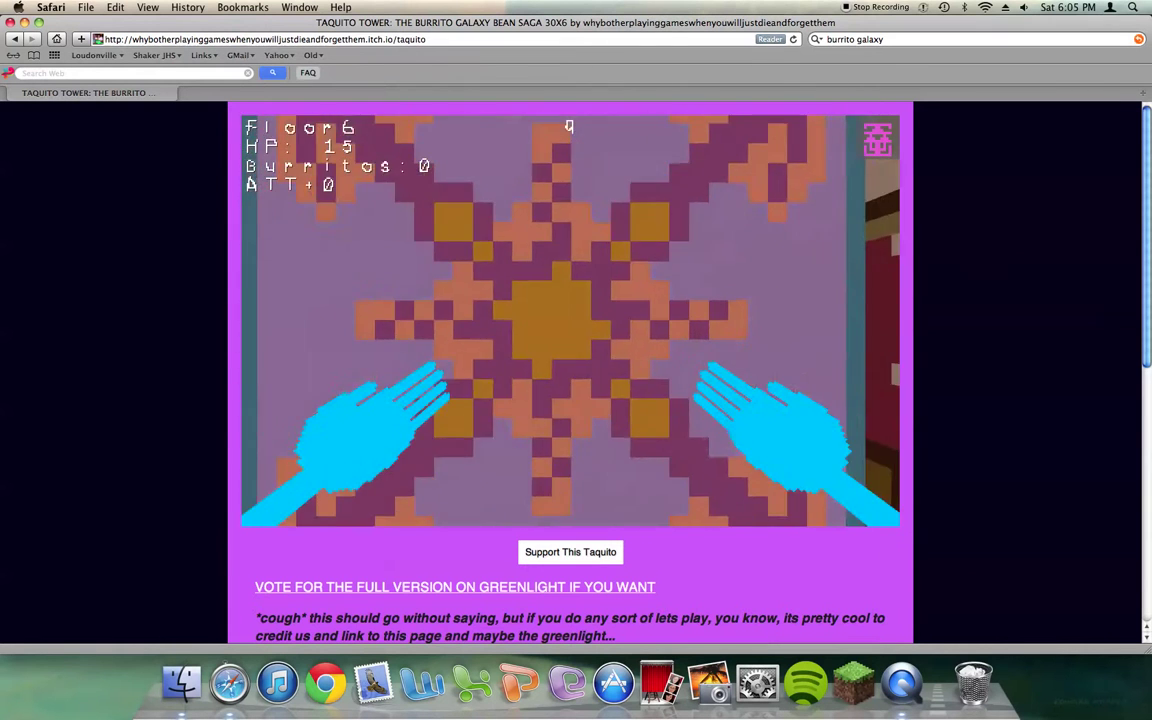
- Look around Floor 6, then move through Floor 7 down to Floor 8
key(a)
key(d)
key(d)
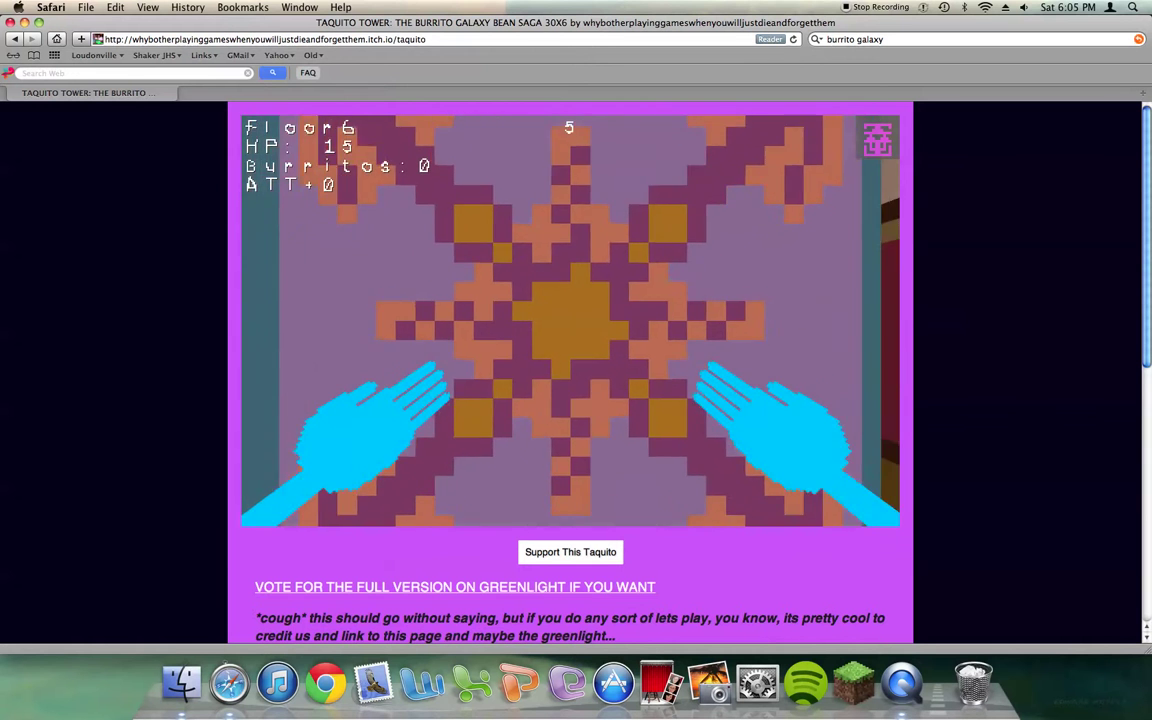
key(d)
key(a)
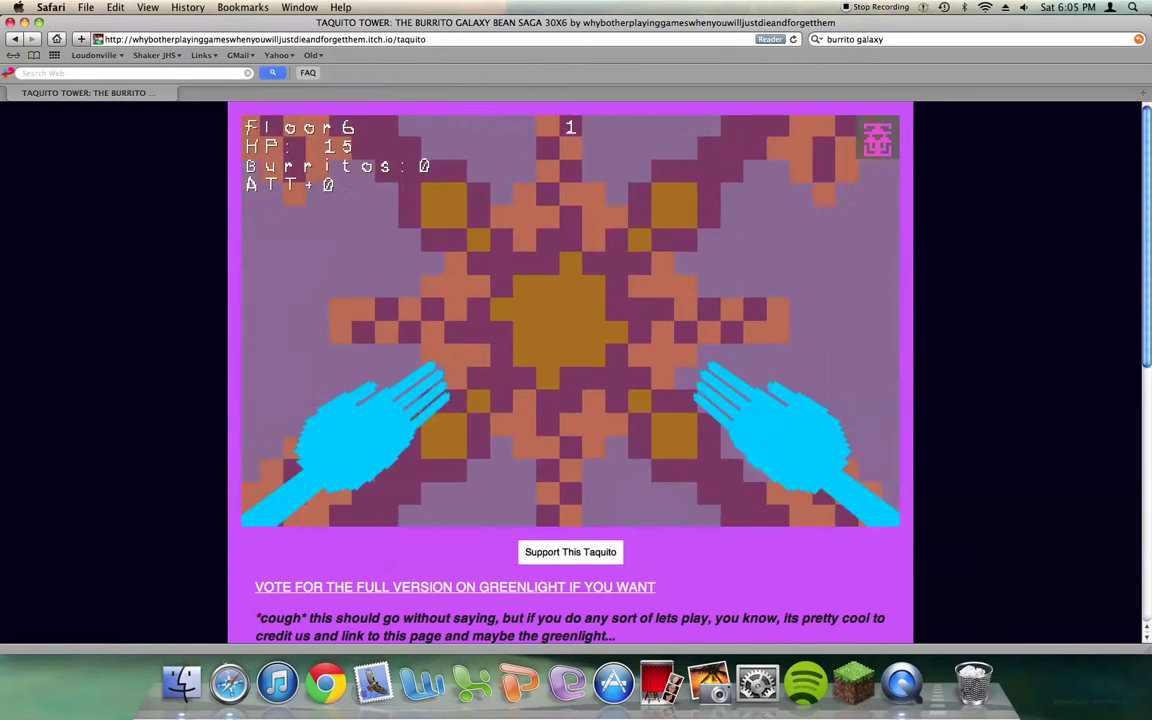
key(w)
key(w)
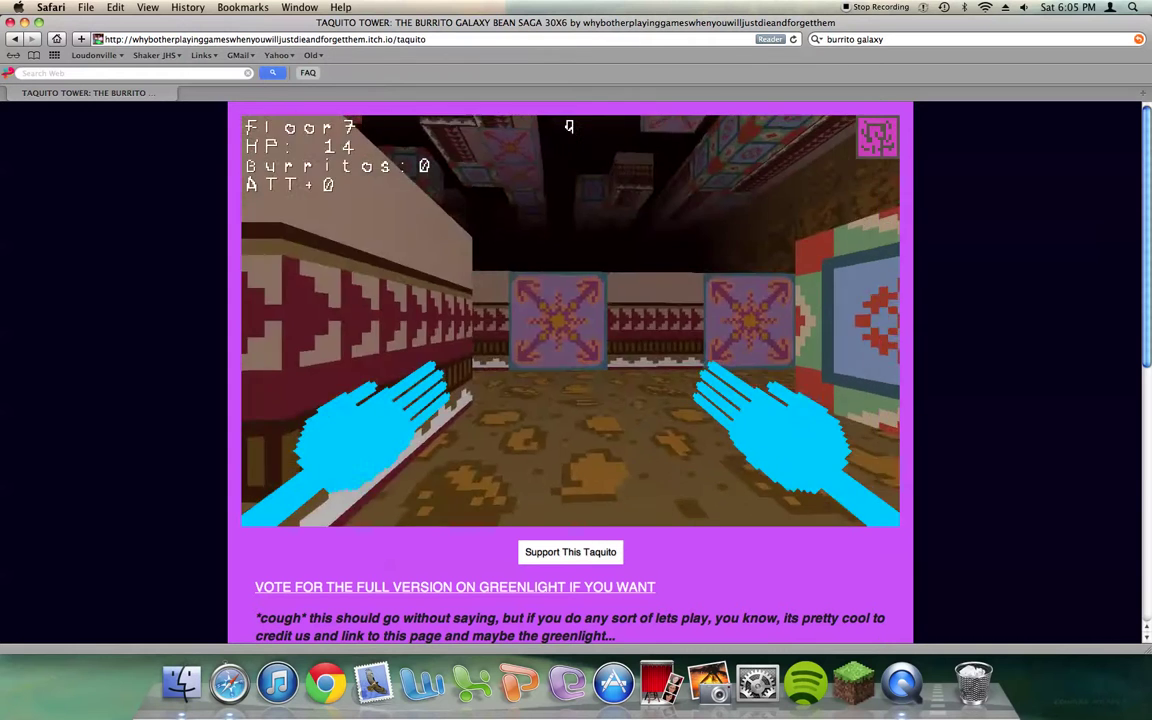
key(w)
key(a)
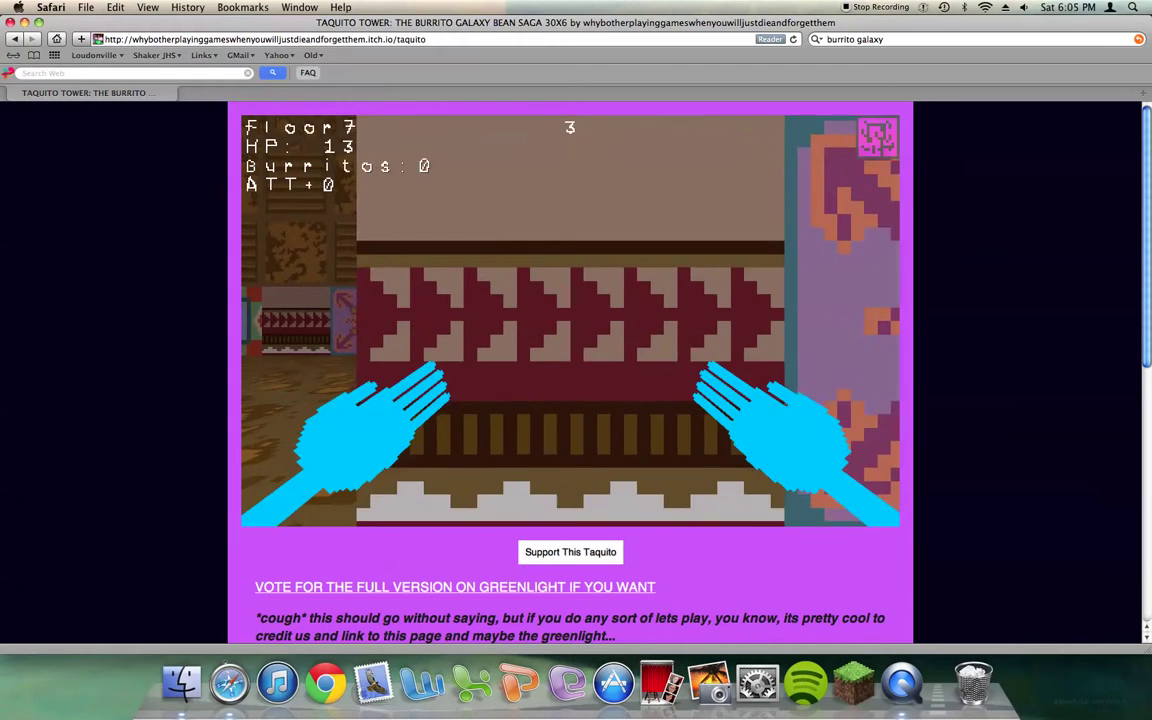
key(w)
- Walk into the Floor 8 room and punch the bird-like creature three times
key(w)
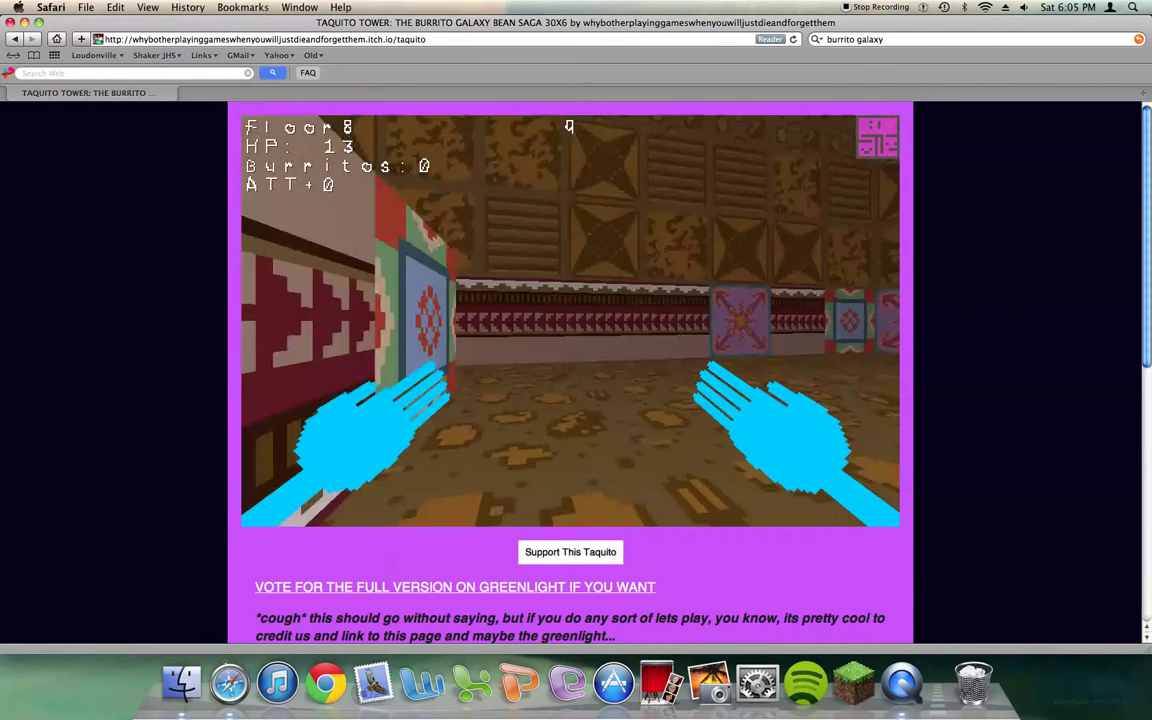
key(w)
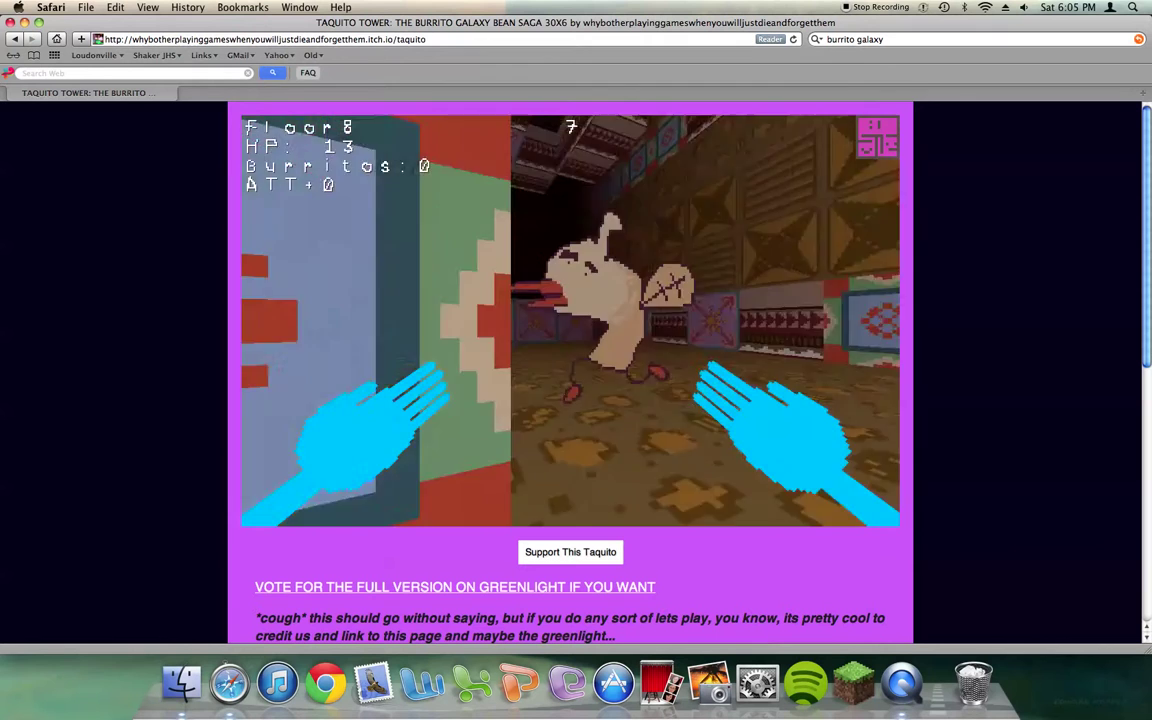
click(570, 320)
click(570, 320)
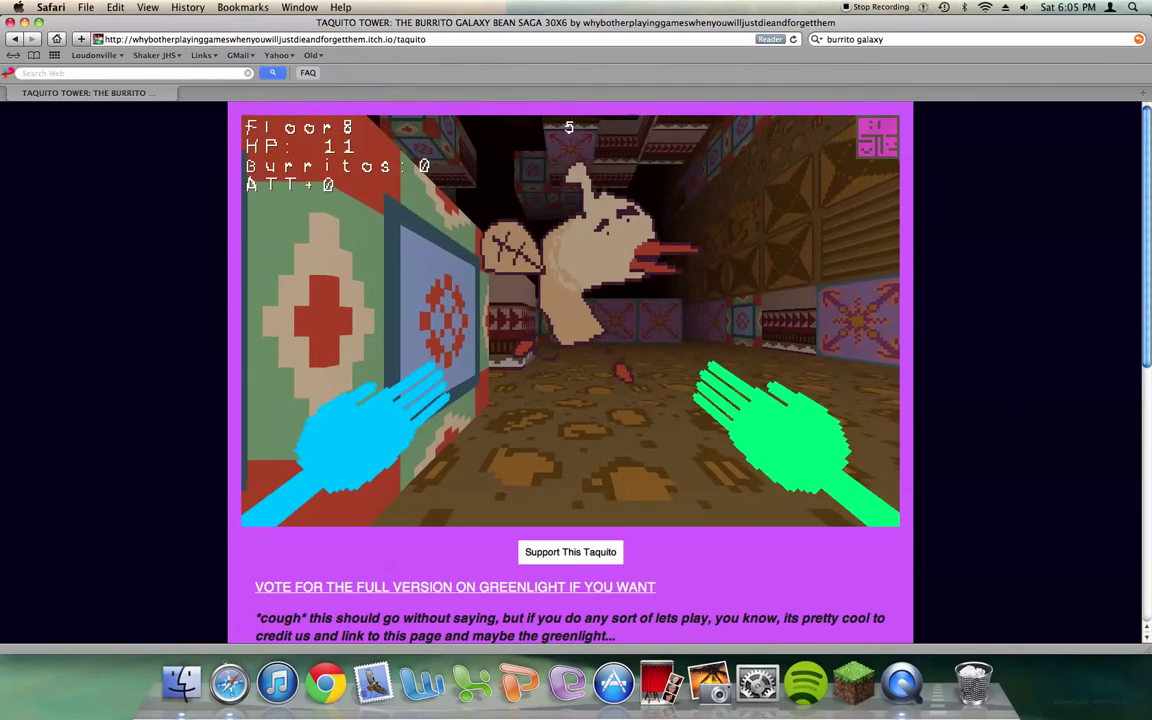
click(570, 320)
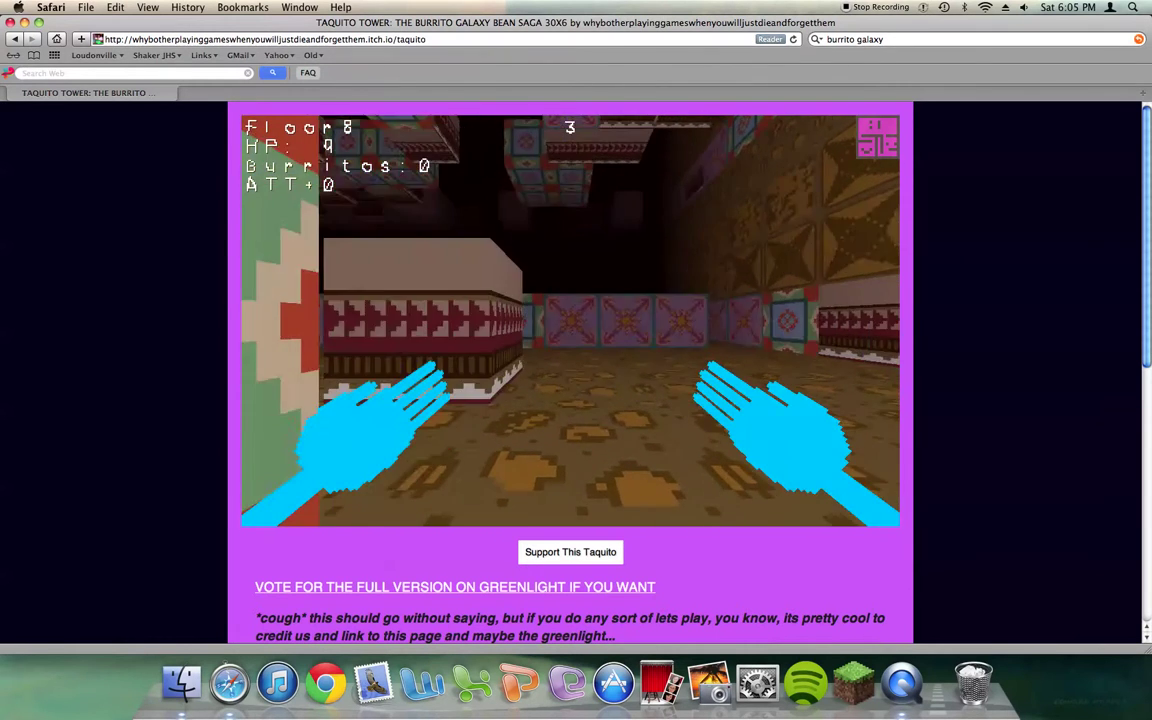
- Move down the corridors through Floors 9 and 10
key(w)
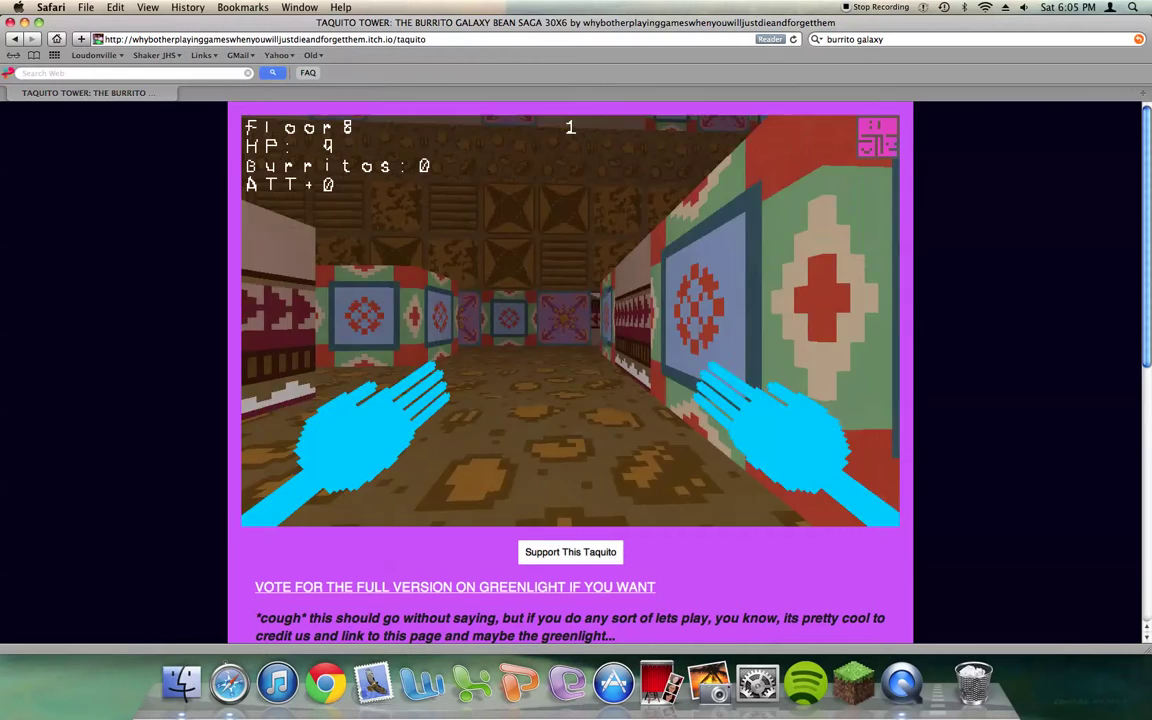
key(w)
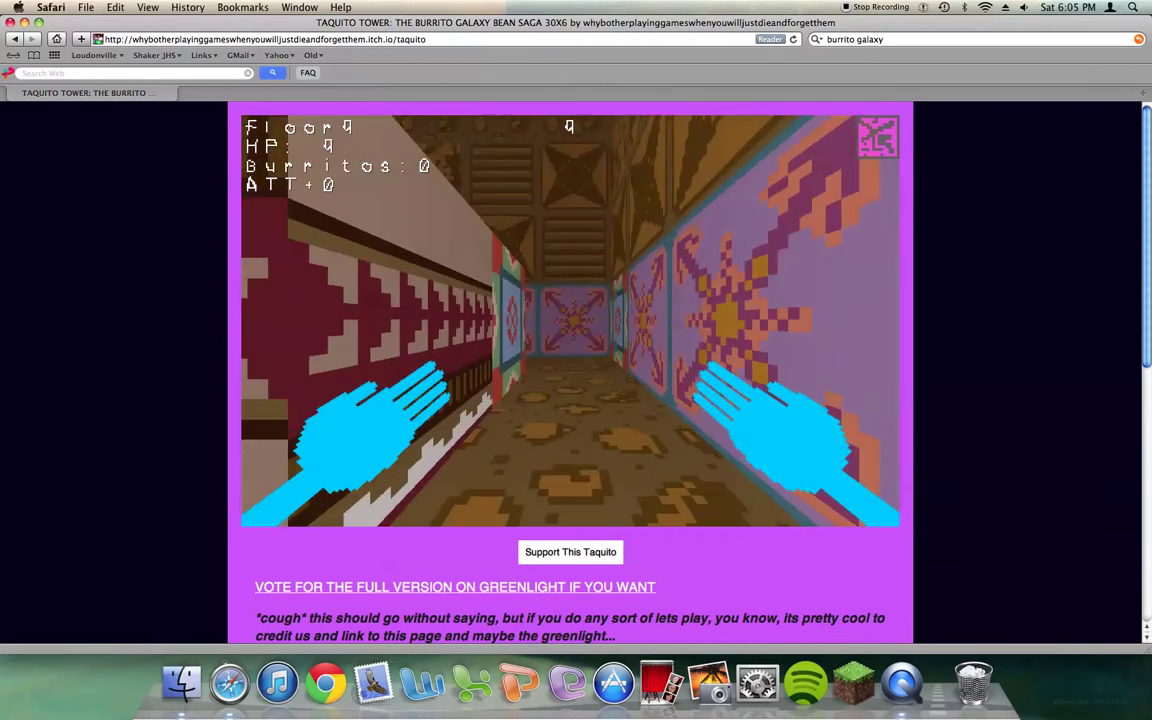
key(a)
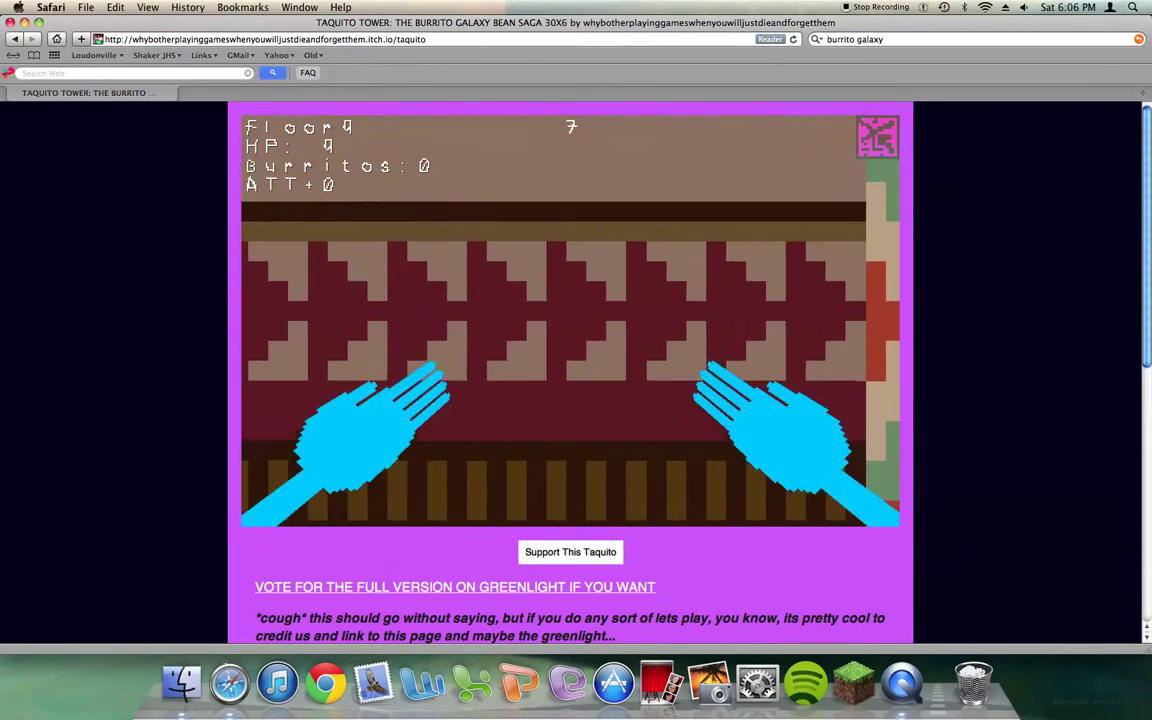
key(a)
key(w)
key(d)
key(d)
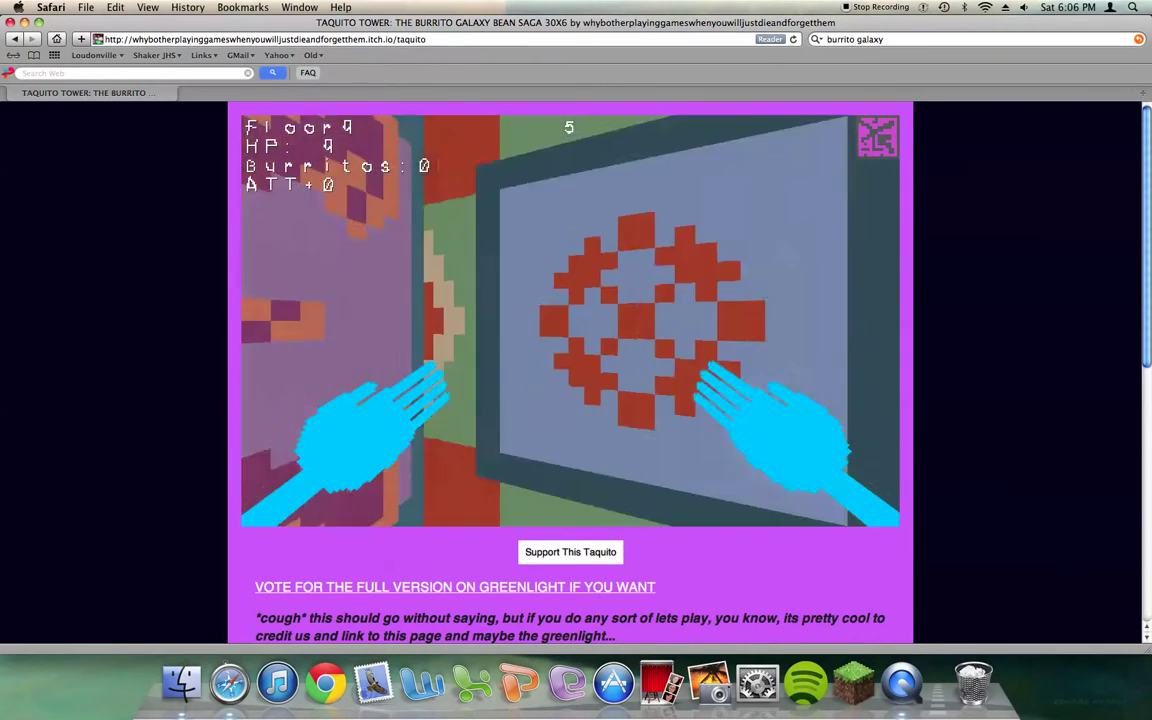
key(w)
key(w)
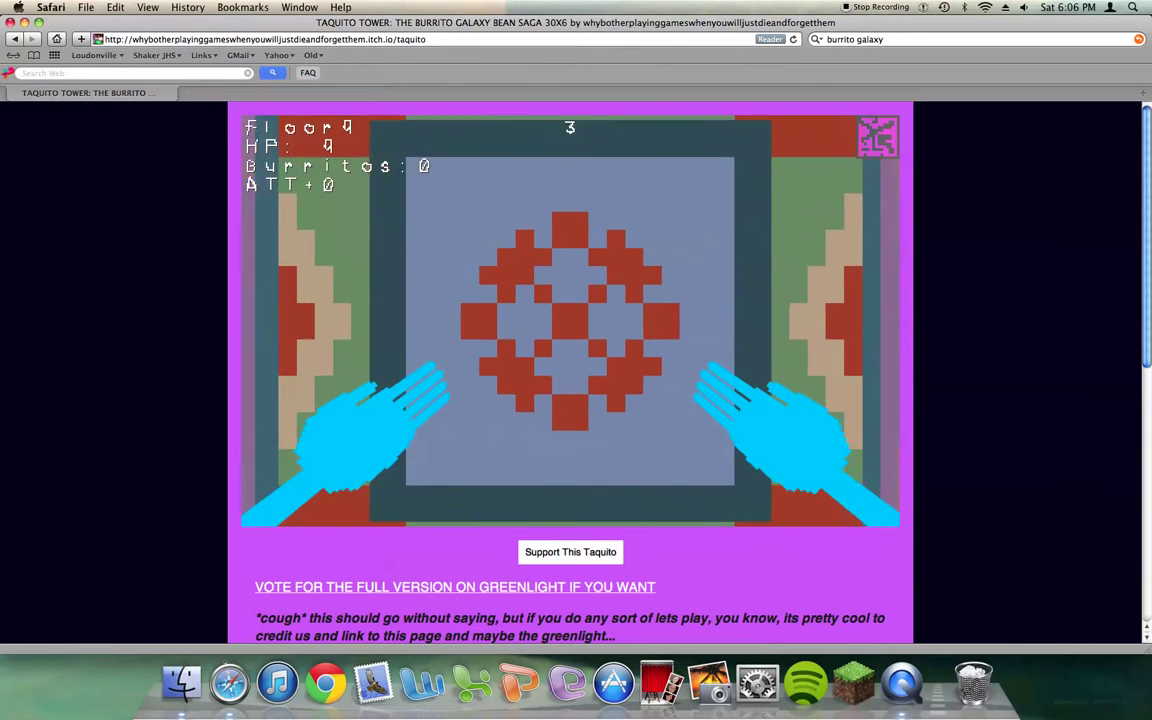
key(a)
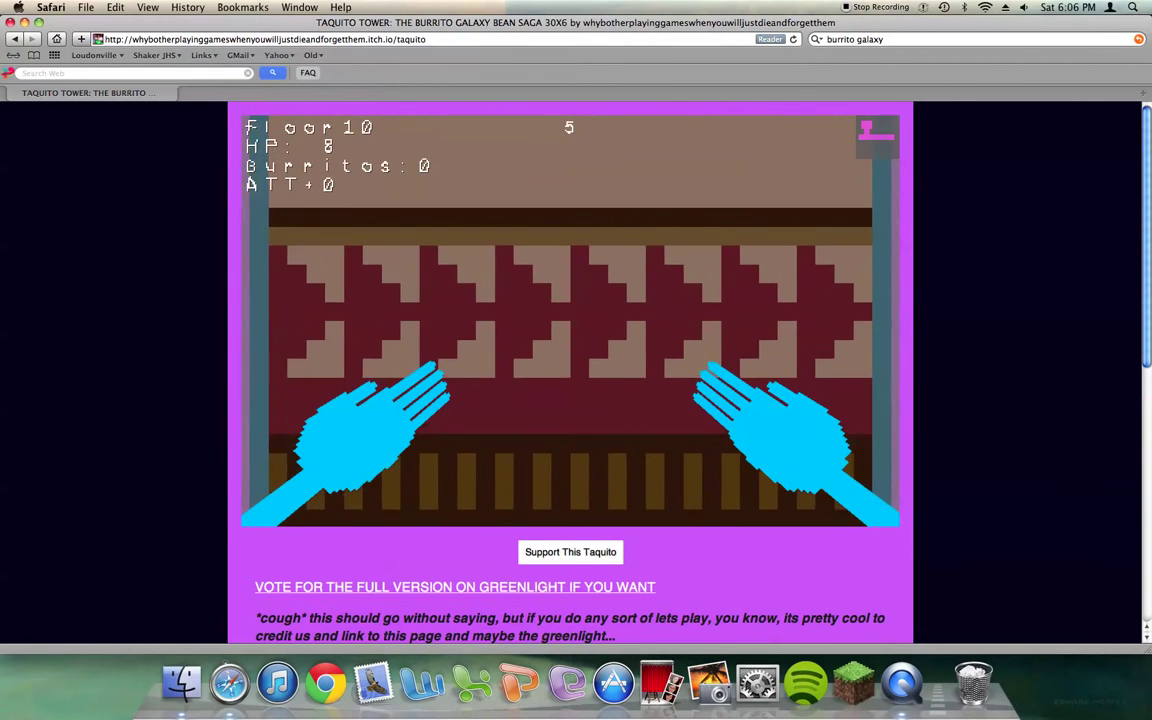
- Cross the Floor 11 room to Floor 12 and approach the worm blocking the corridor
key(d)
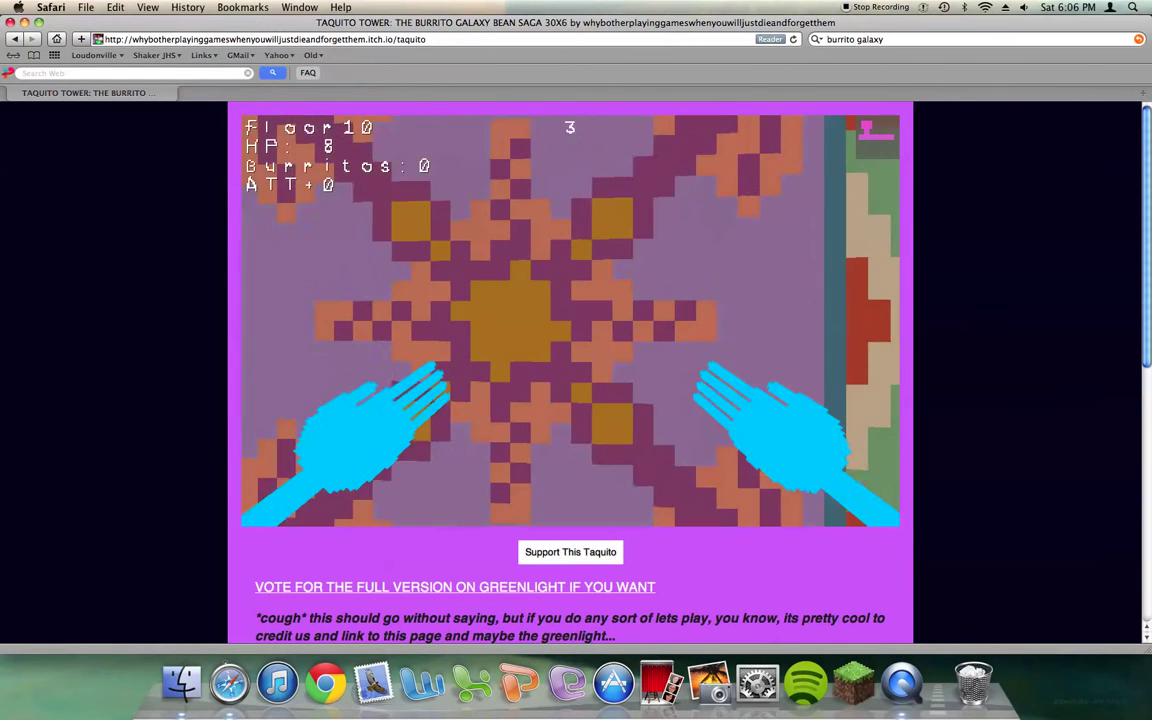
key(w)
key(a)
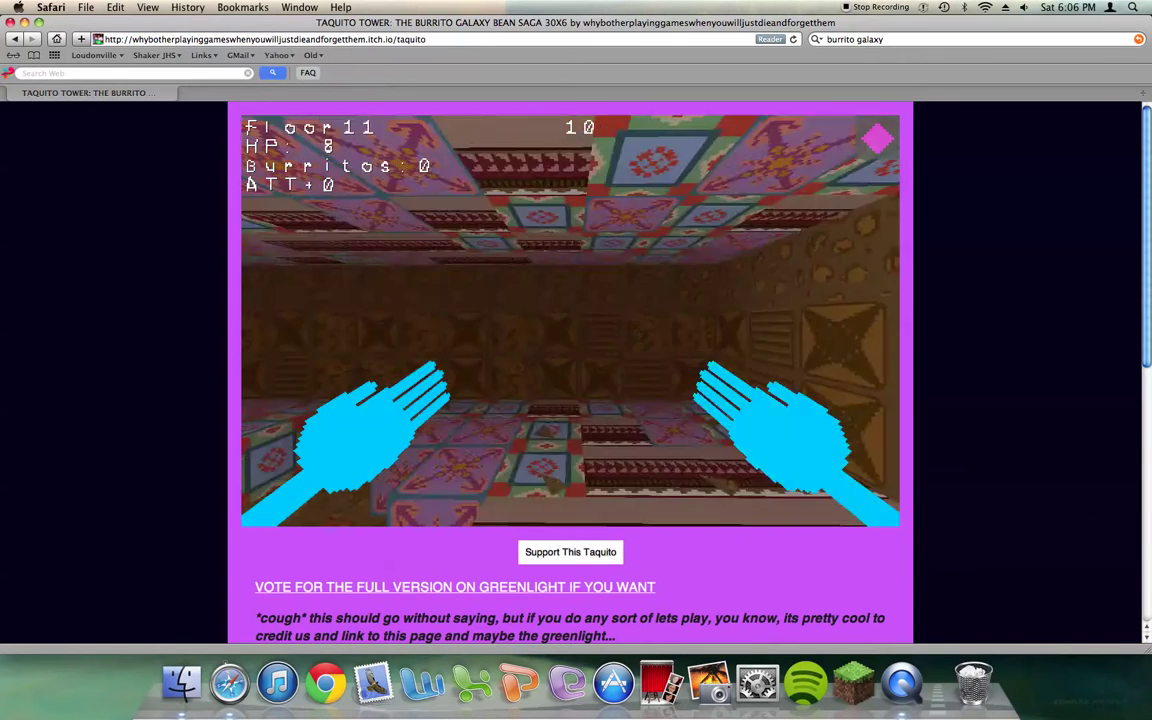
key(d)
key(s)
key(s)
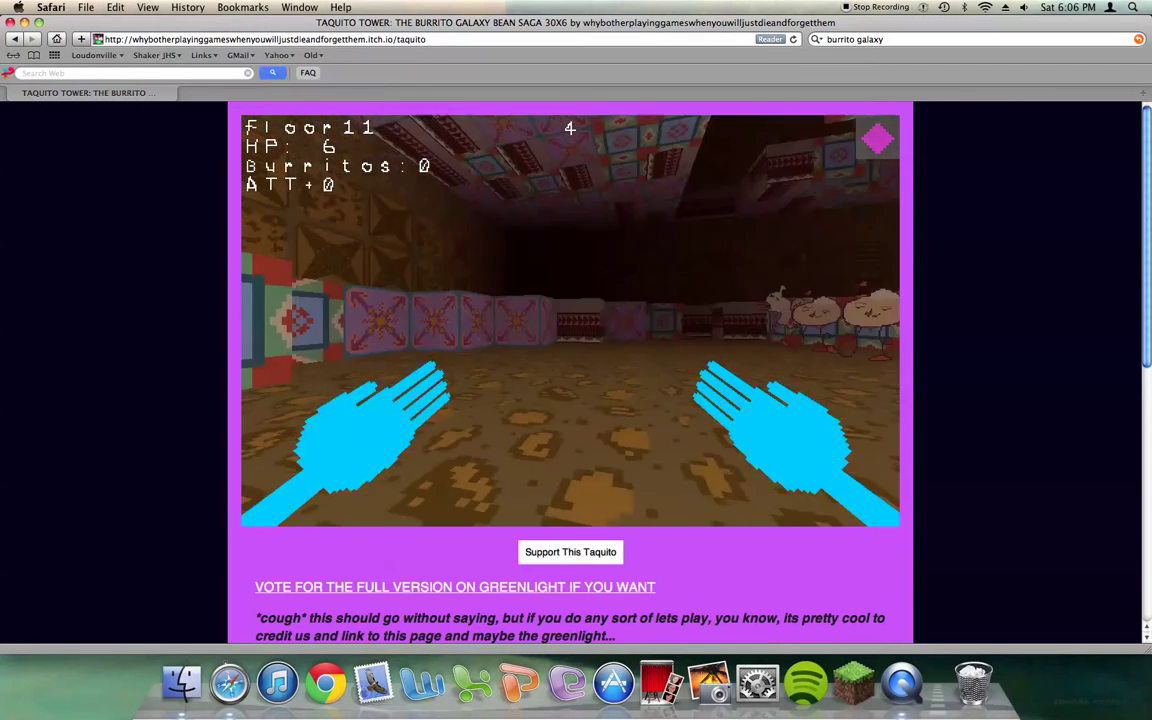
key(w)
key(a)
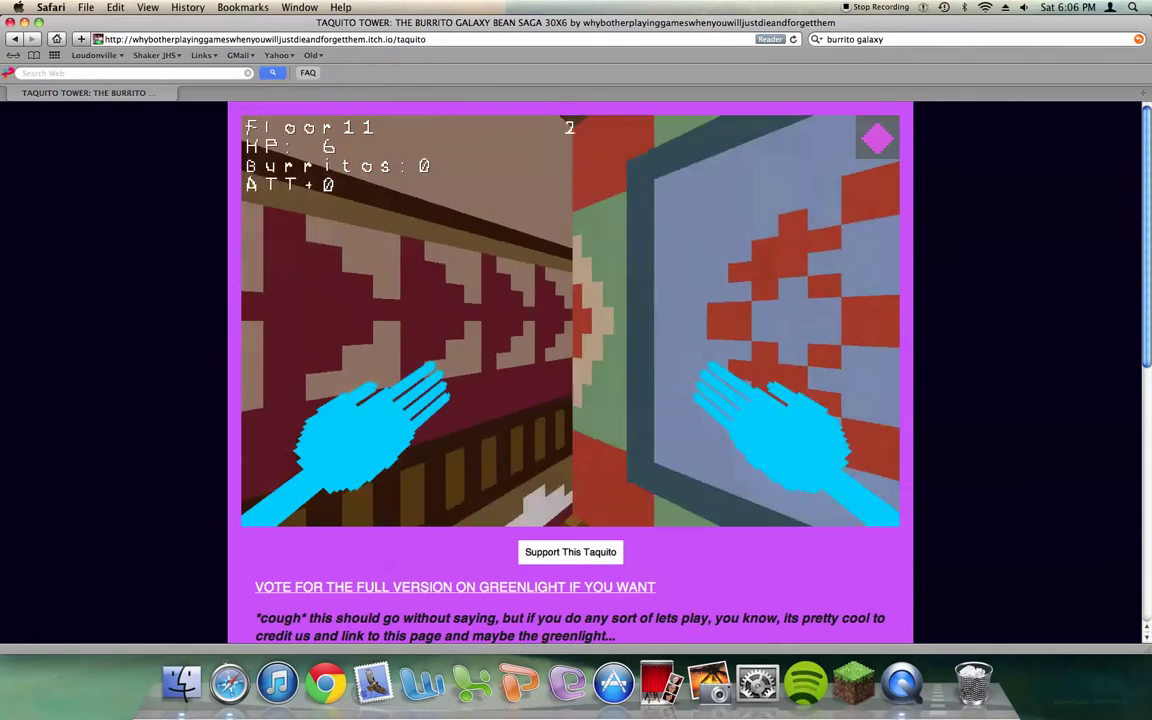
key(a)
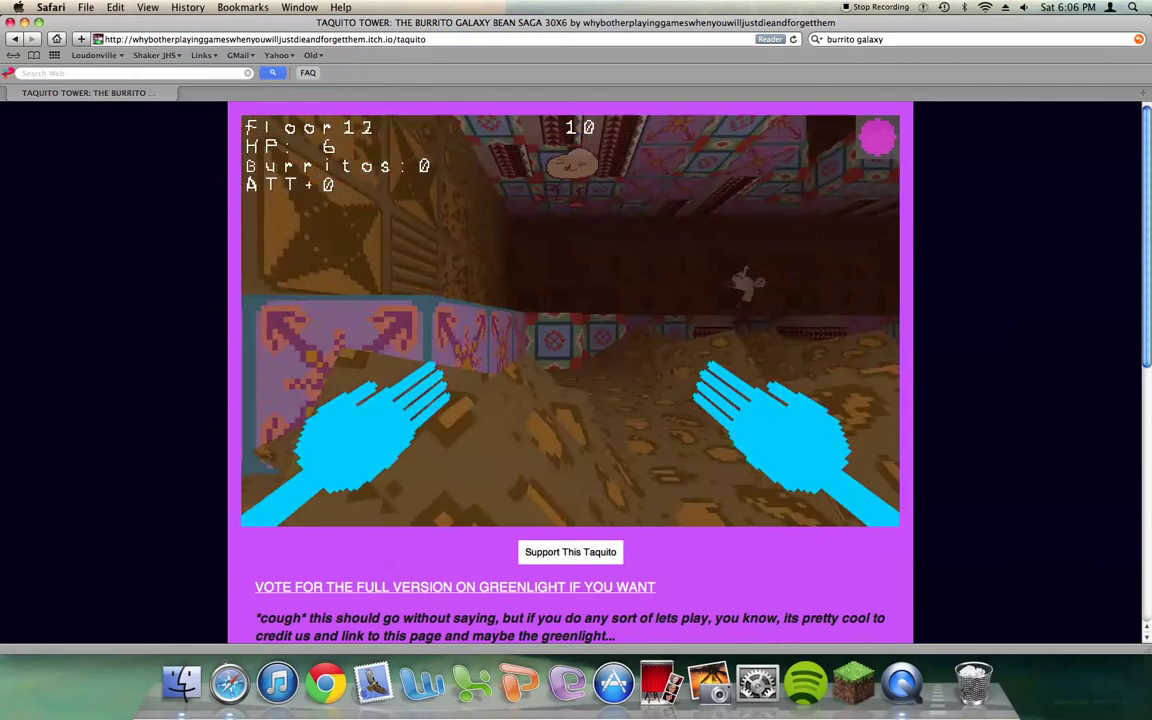
key(a)
key(a)
- Back off the Floor 12 enemy, attack the item ahead, and grab a burrito
key(d)
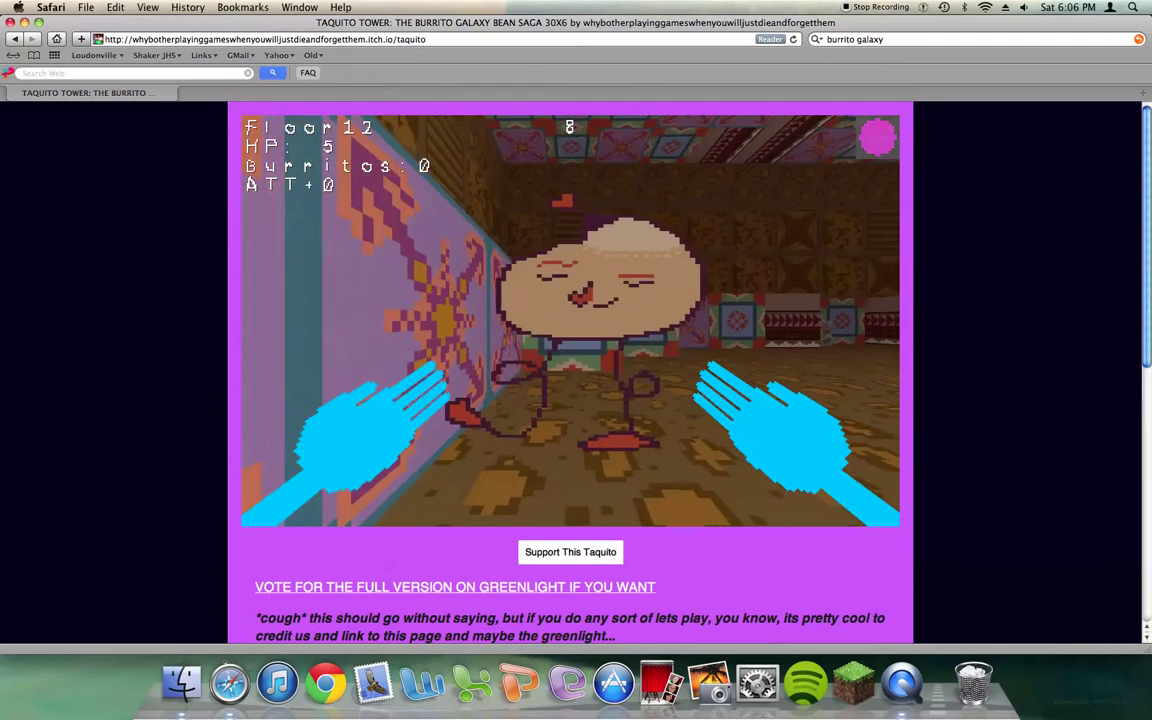
key(s)
key(w)
key(d)
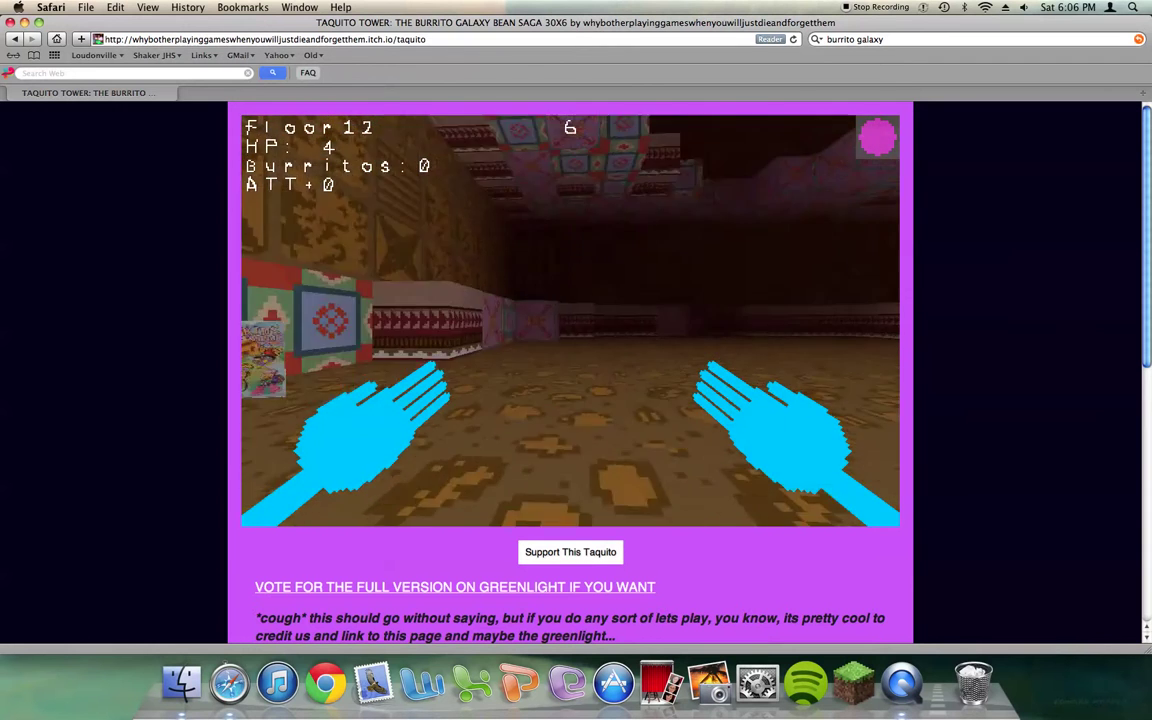
key(w)
key(space)
key(space)
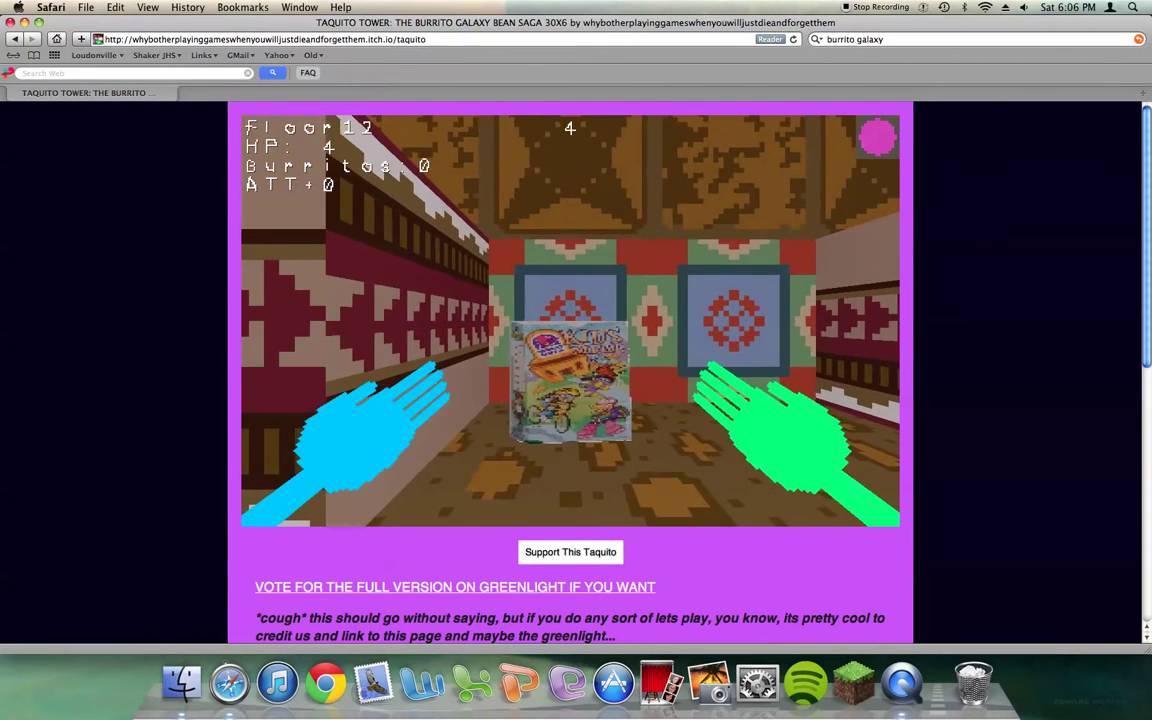
key(a)
key(space)
key(w)
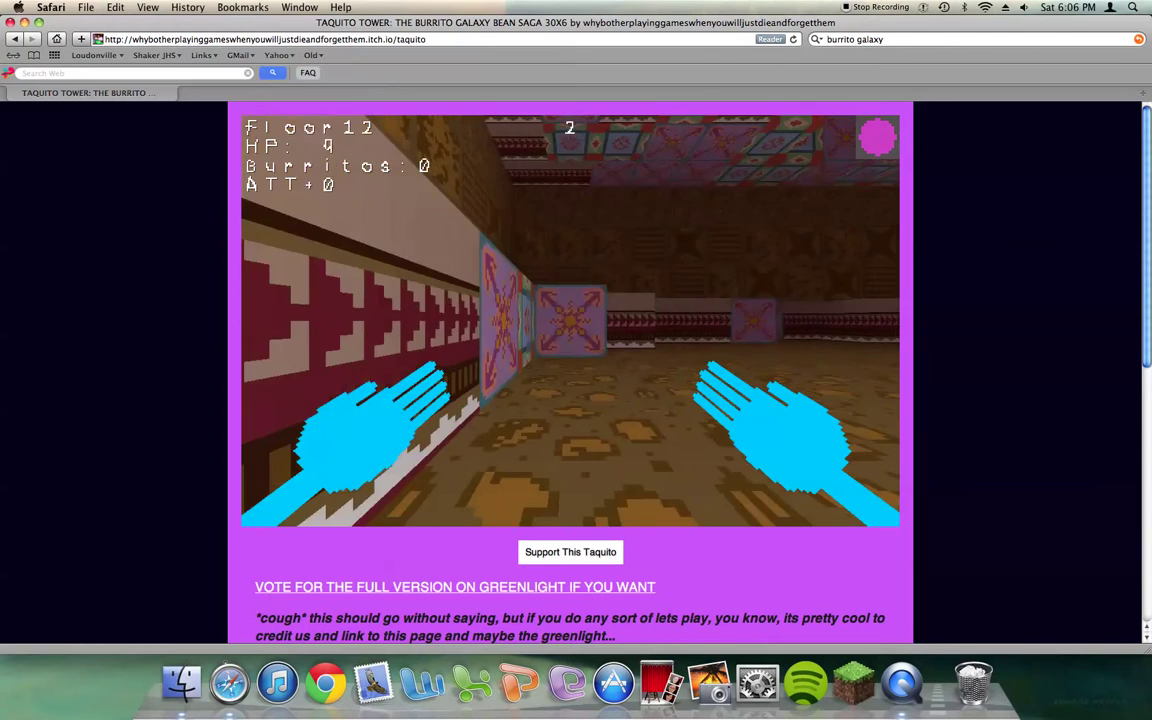
- Drop to Floor 13, retreat from the chicken, and search the corridors for the way down
key(w)
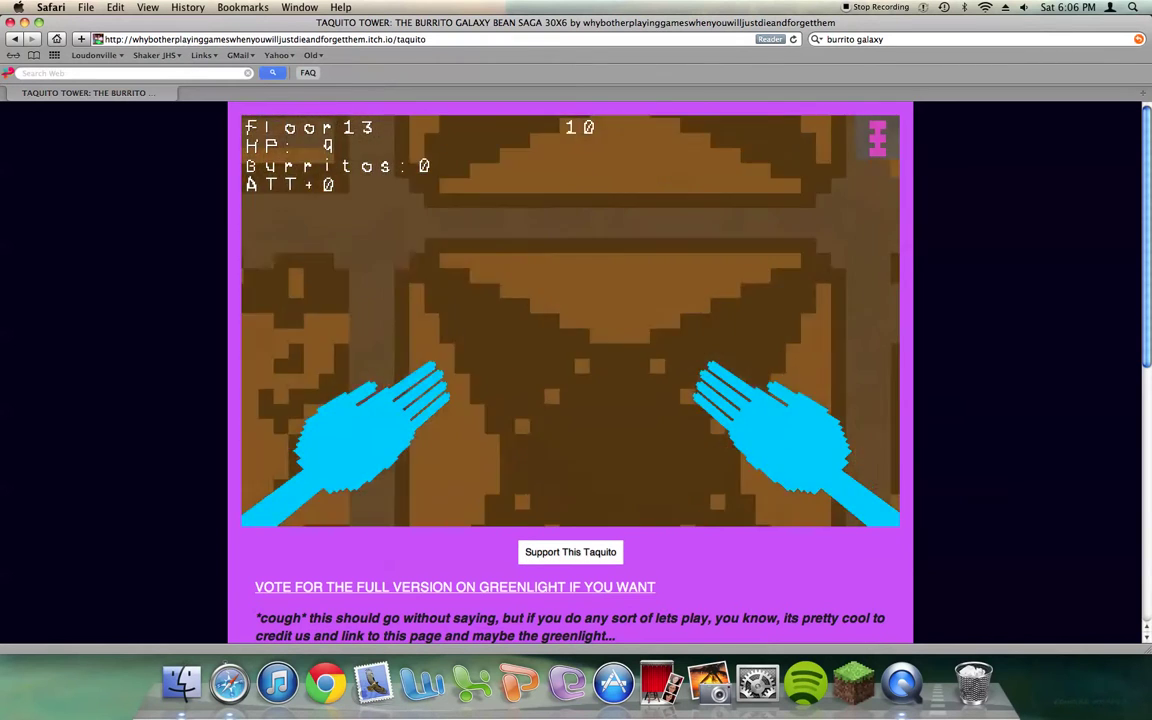
key(a)
key(s)
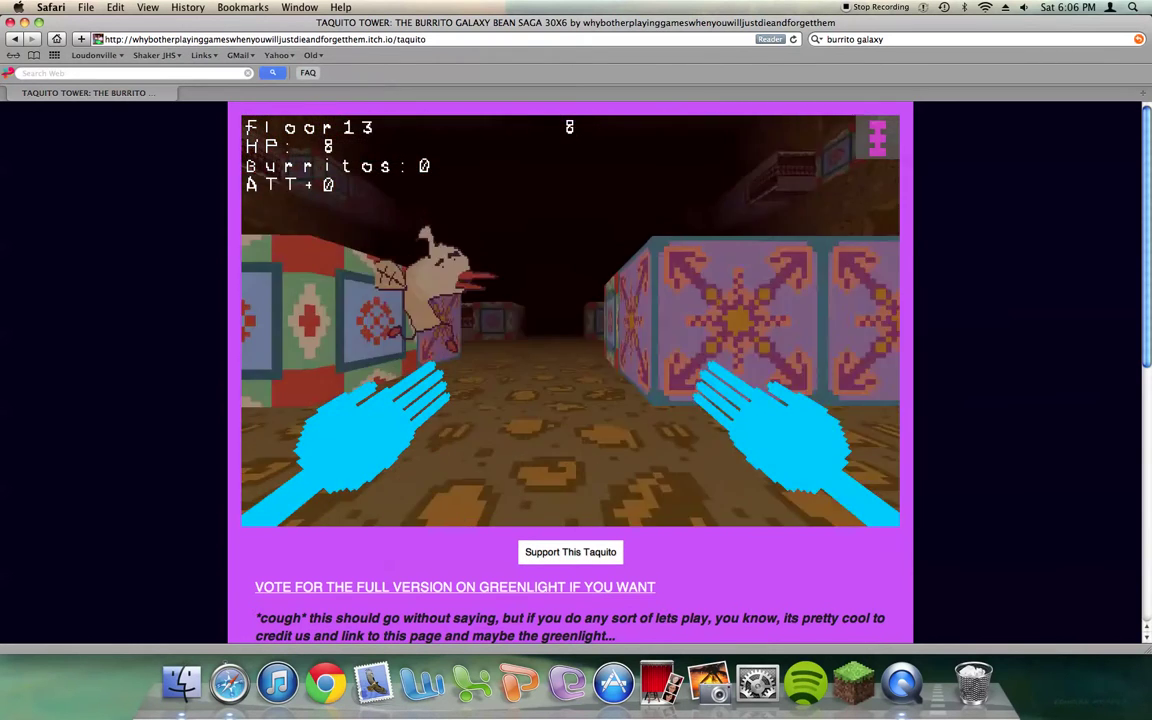
key(w)
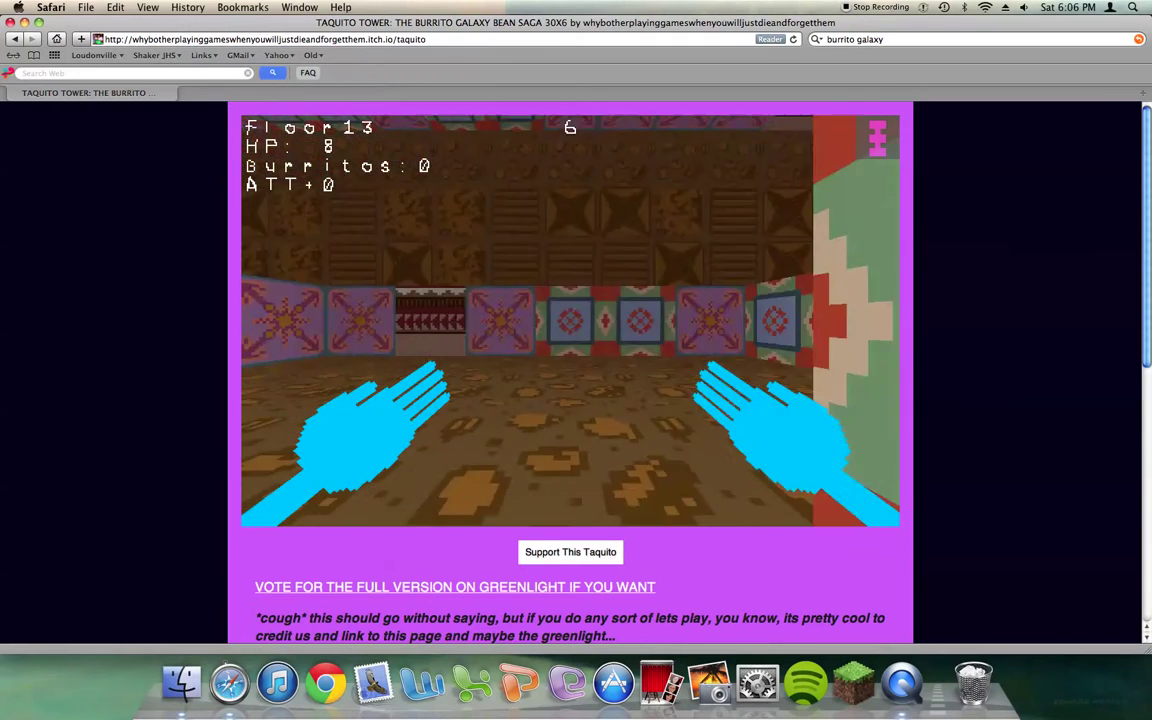
key(d)
key(a)
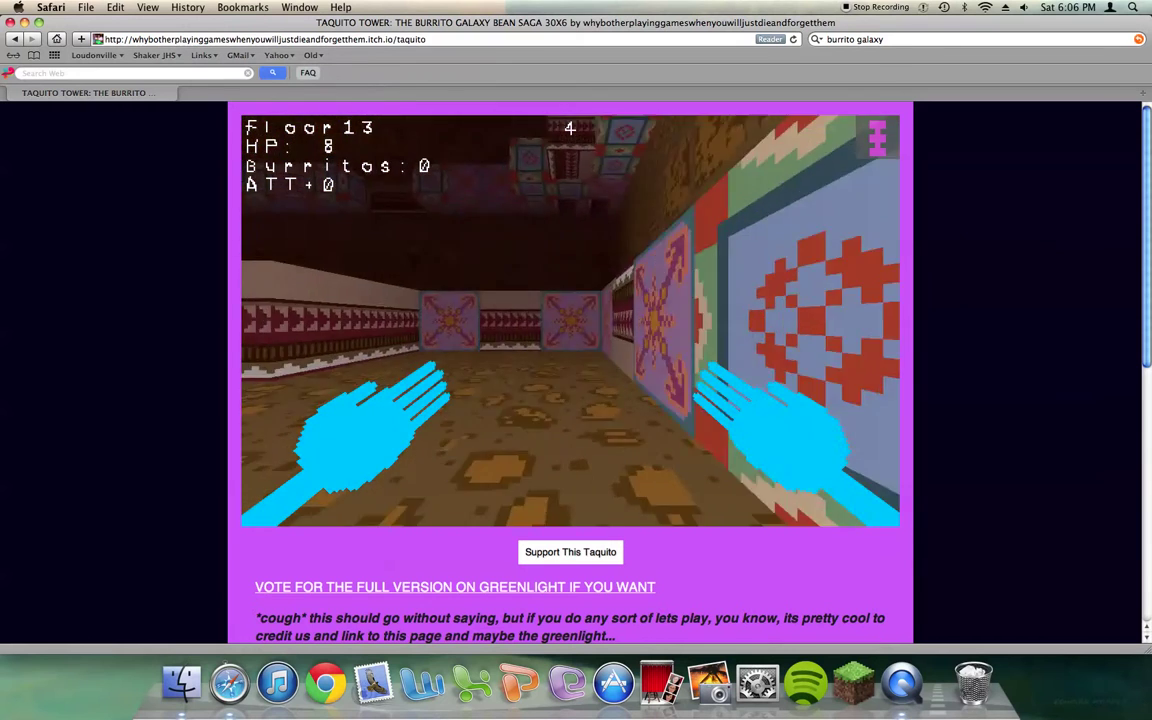
key(a)
key(d)
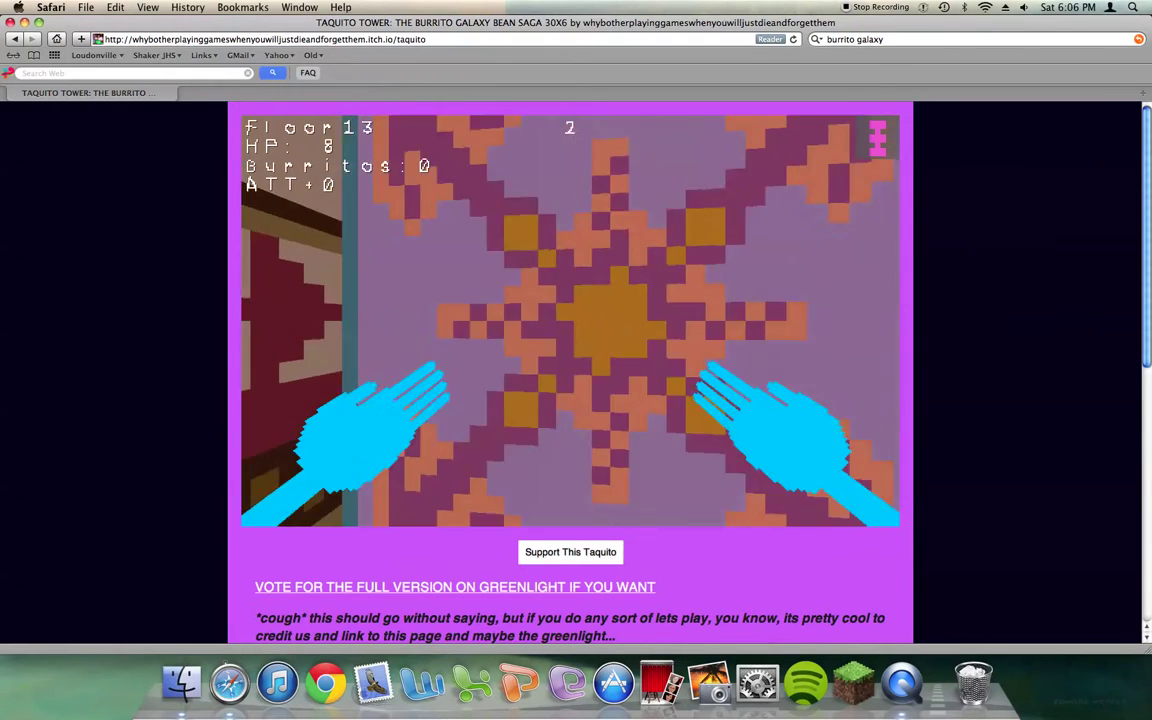
key(a)
- Search Floor 14's corridors for the exit and descend to Floor 15
key(w)
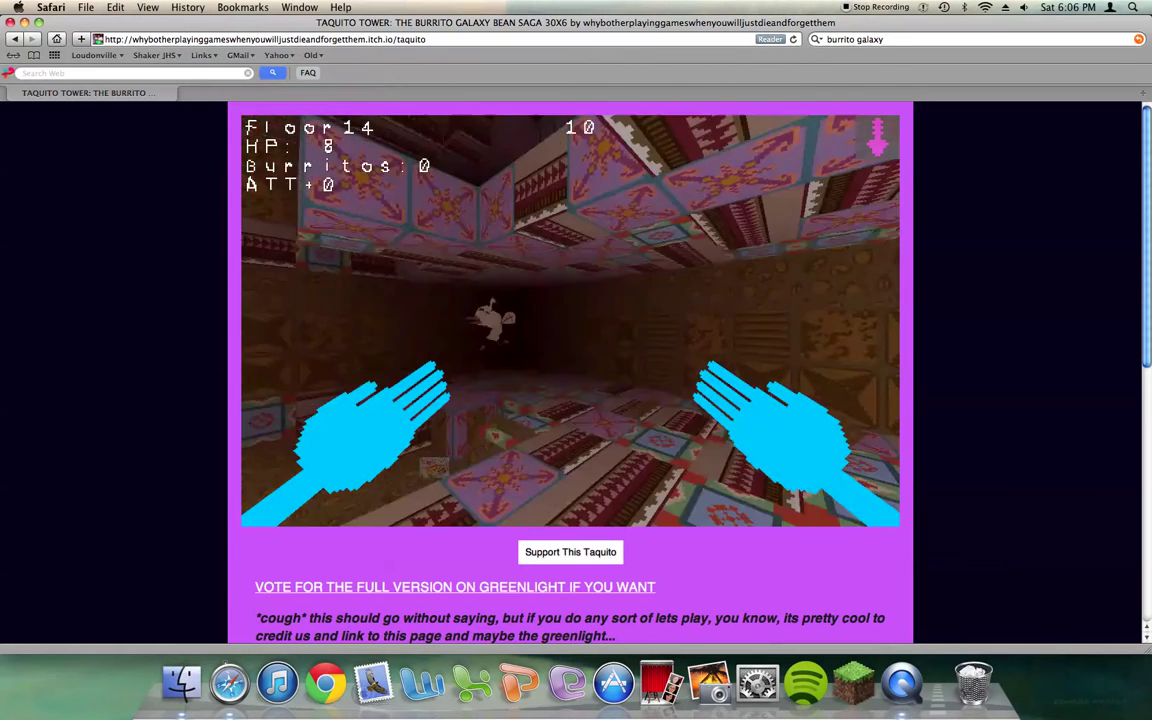
key(a)
key(a)
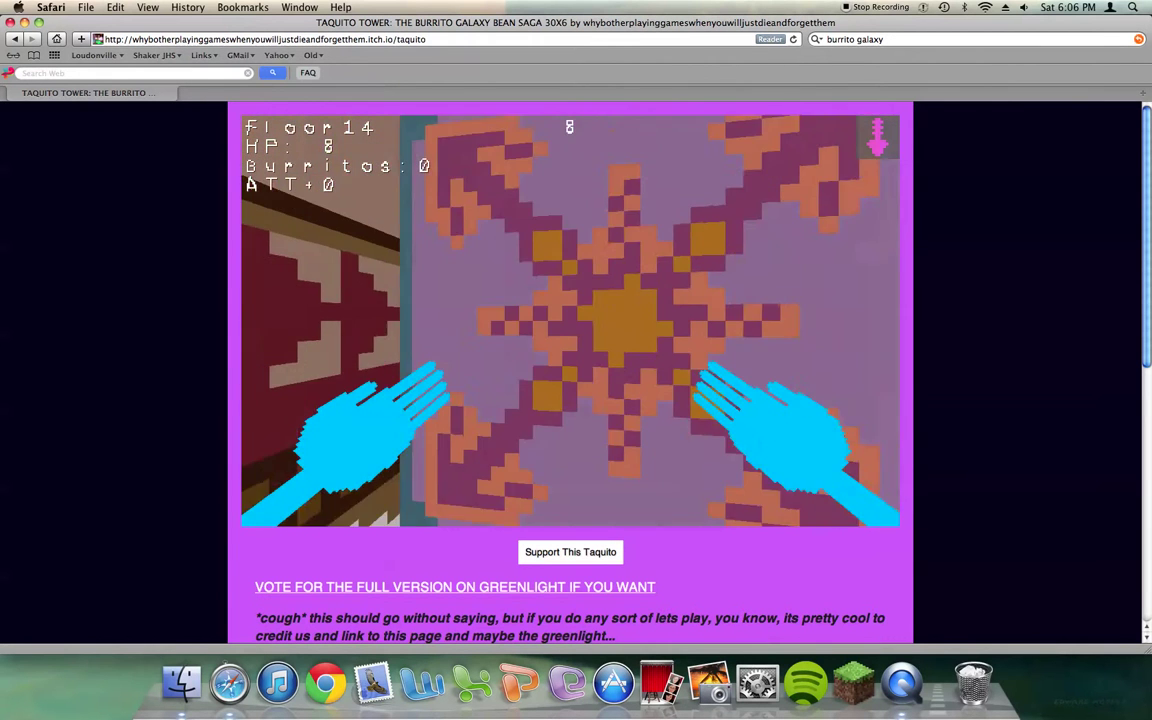
key(d)
key(d)
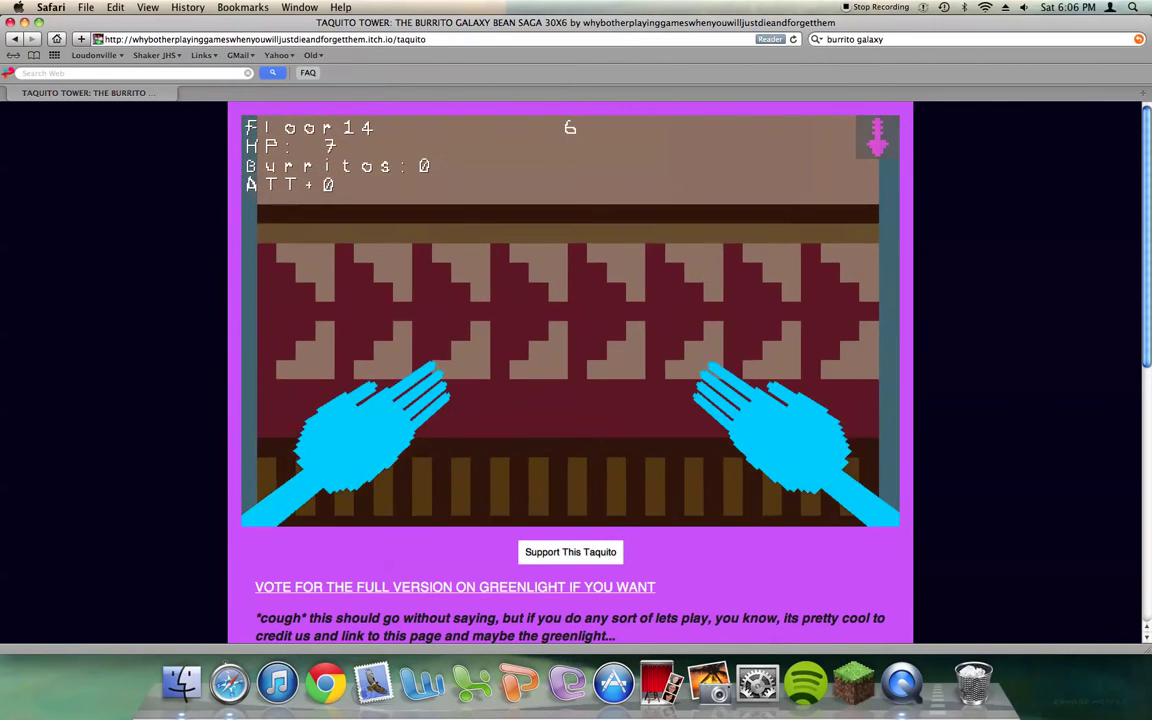
key(w)
key(w)
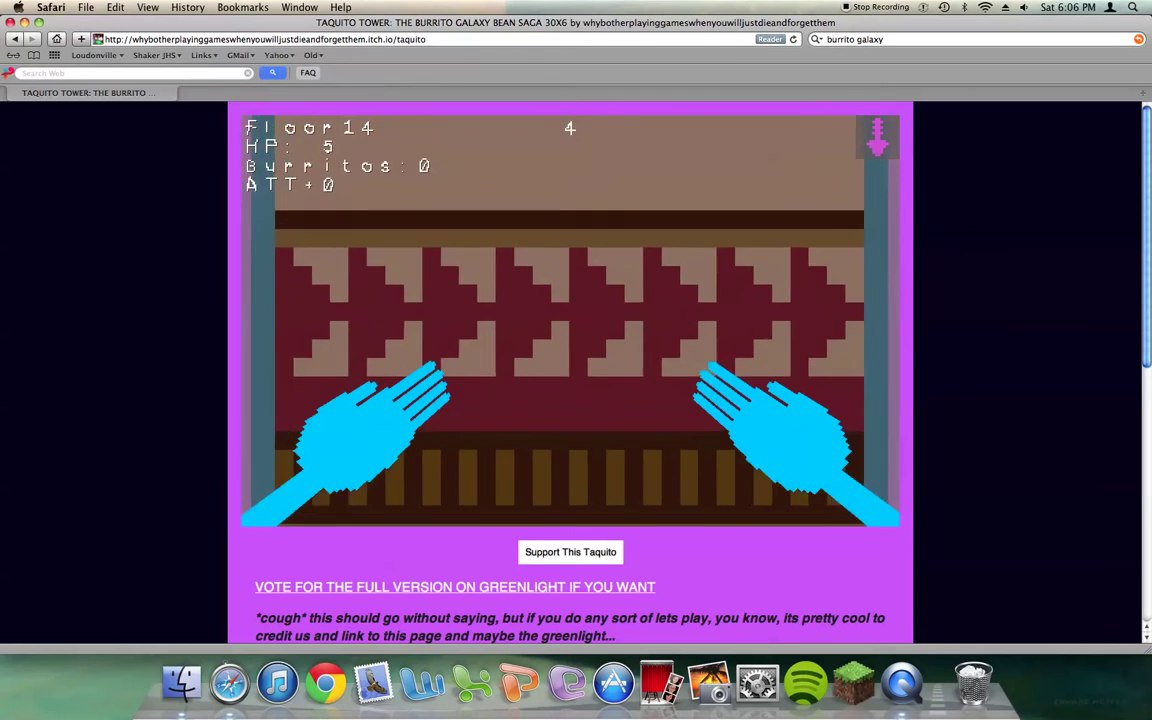
key(w)
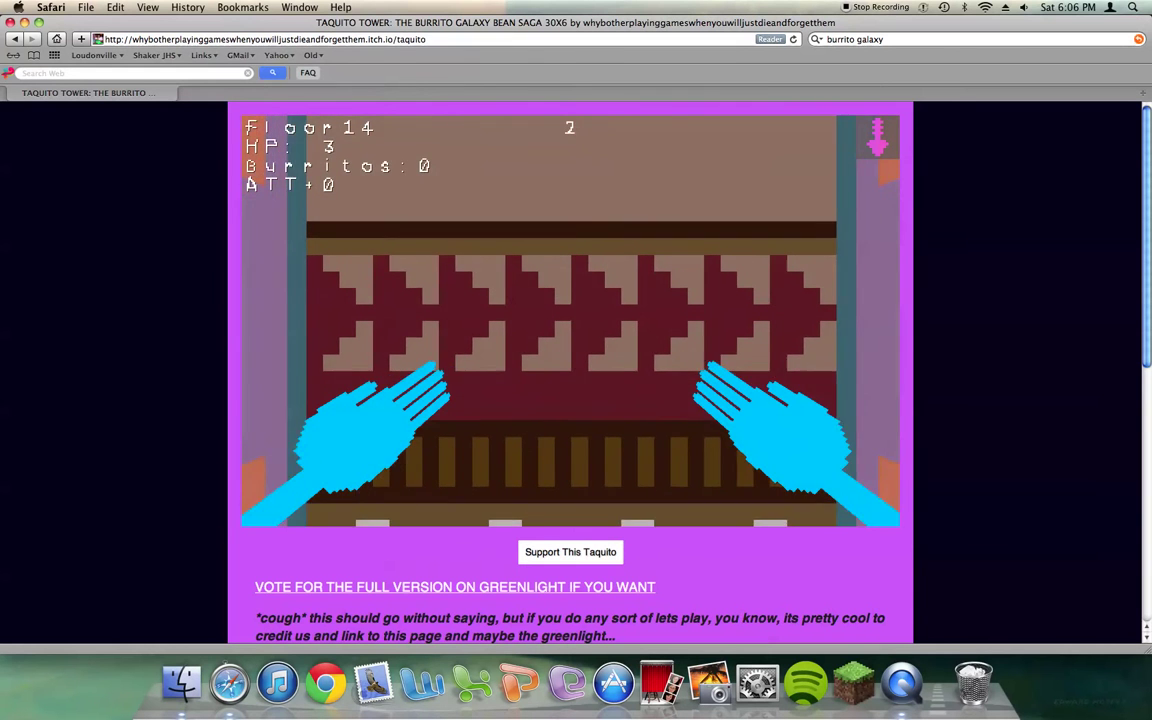
key(a)
key(w)
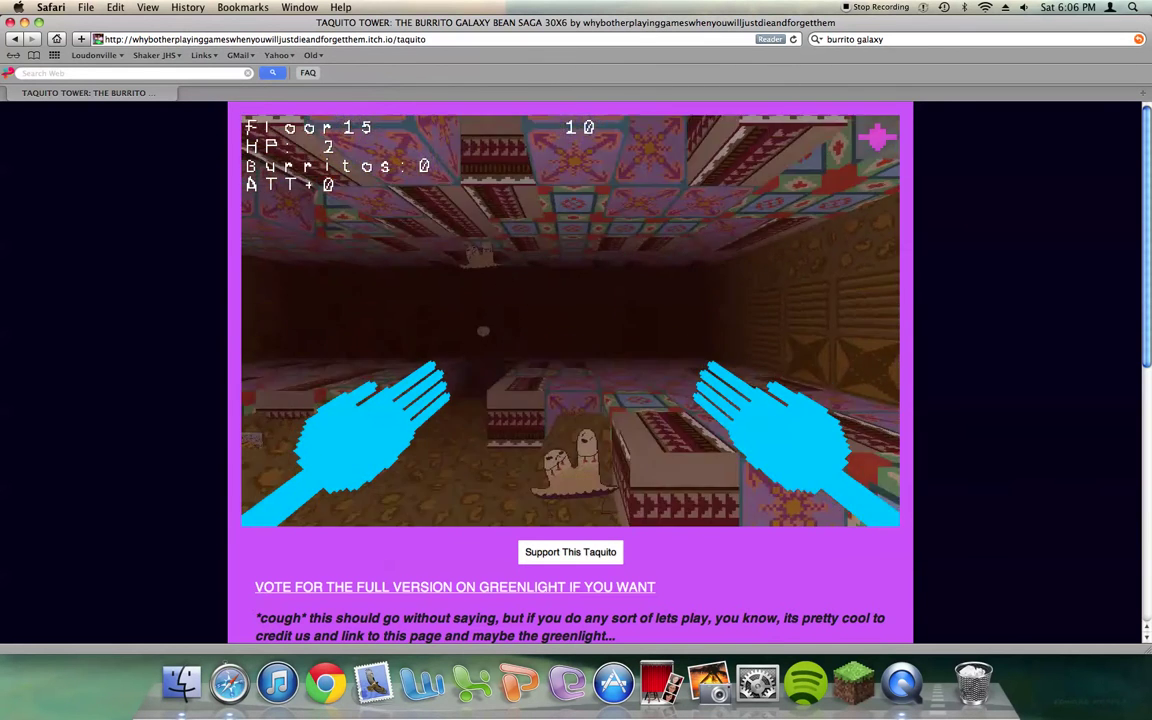
- Attack the nearby enemy, take a burrito from the cereal box, and eat it
key(a)
key(w)
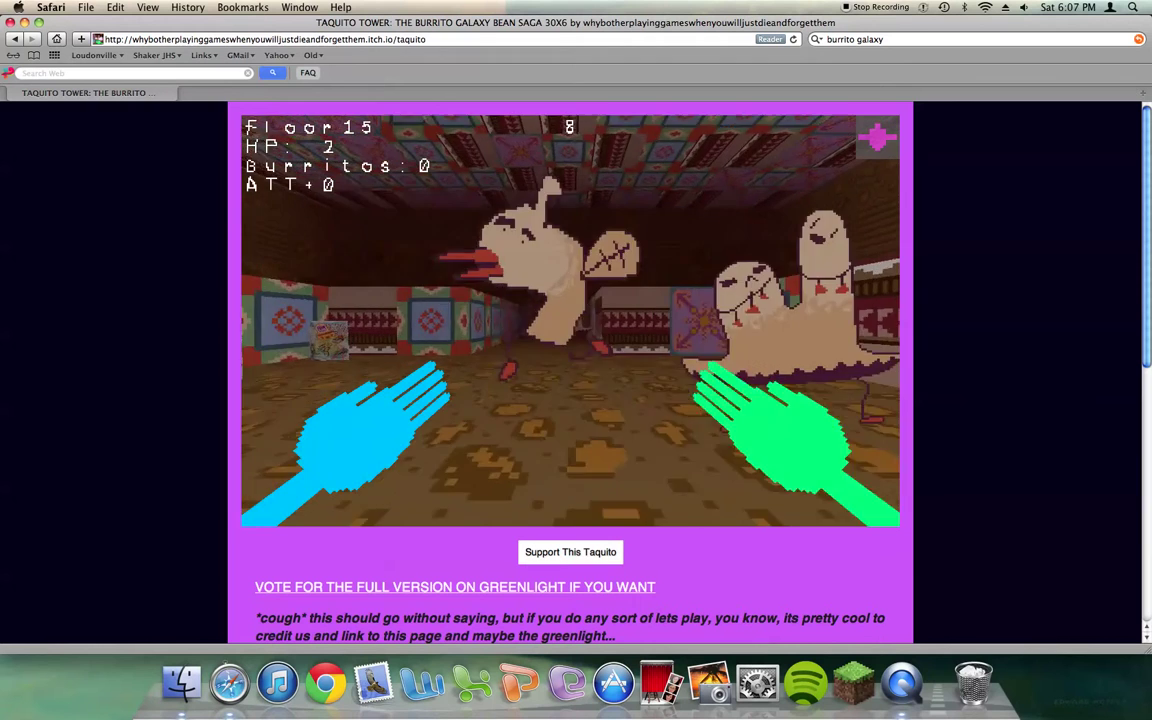
key(w)
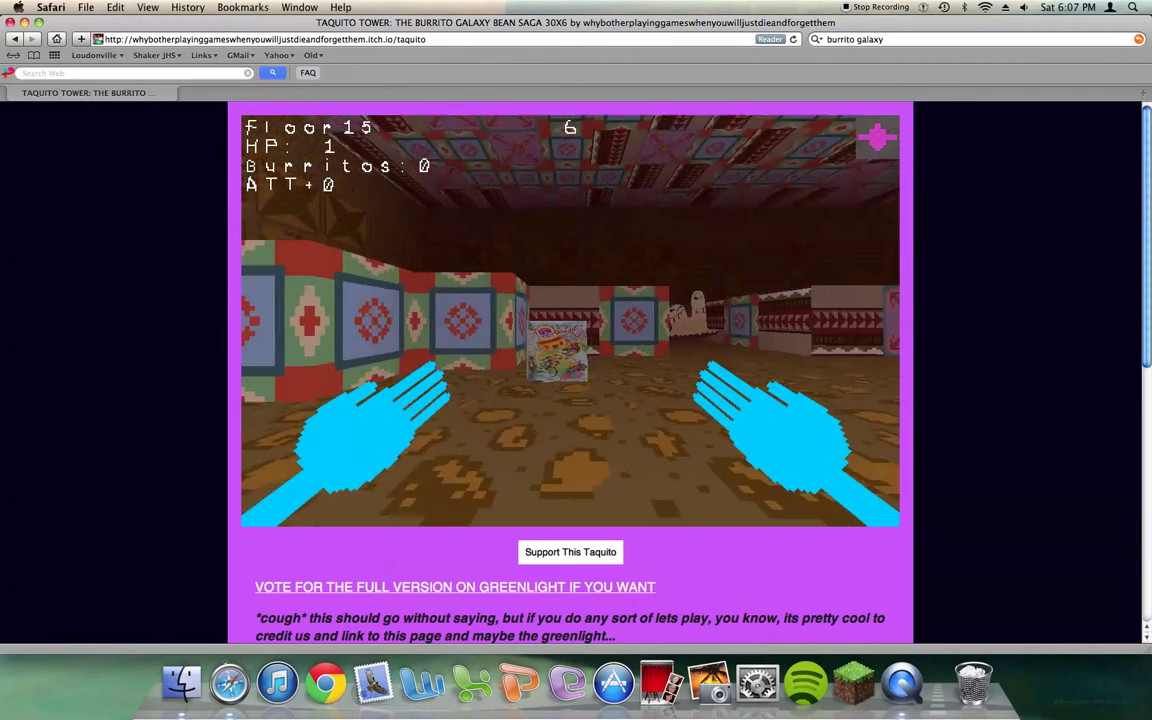
key(w)
key(w)
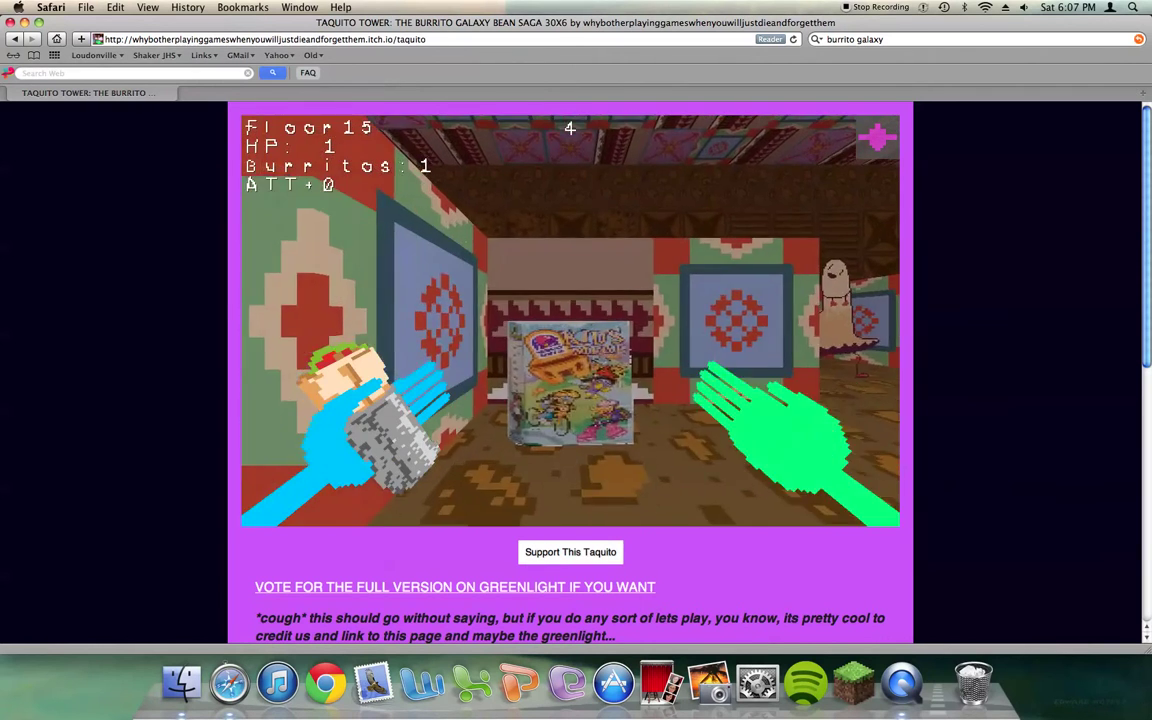
key(w)
key(e)
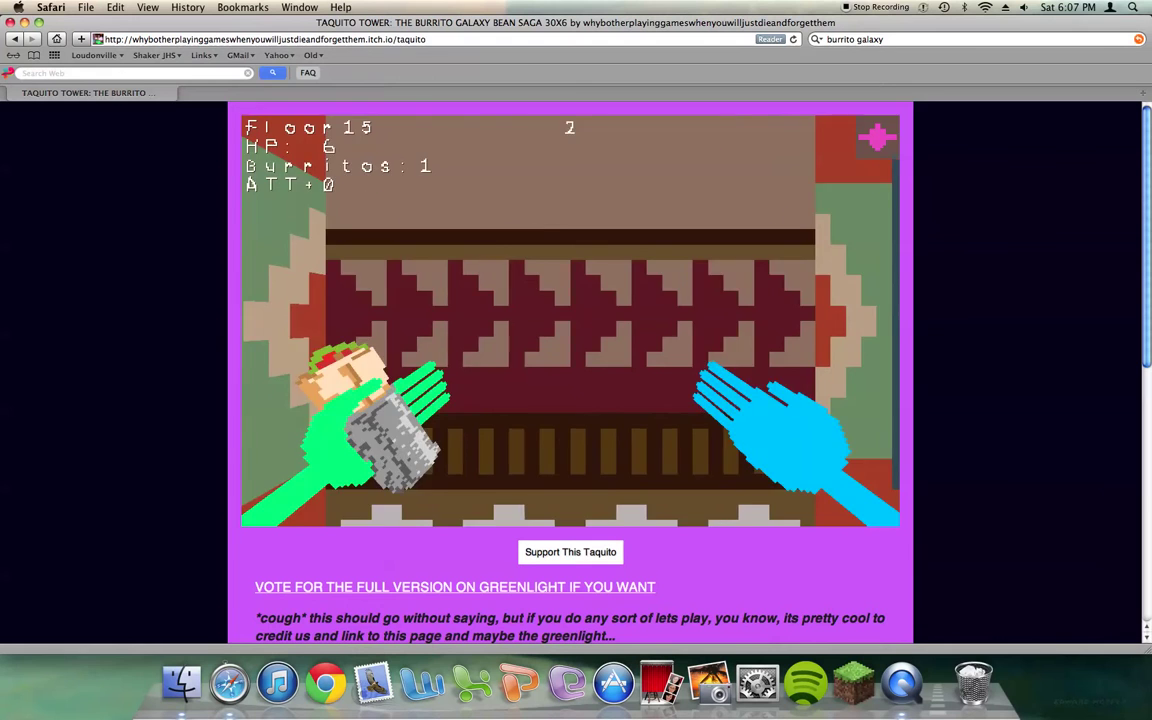
- Eat another burrito, descend to Floor 16, and hit its cereal box for a burrito
key(e)
key(w)
key(w)
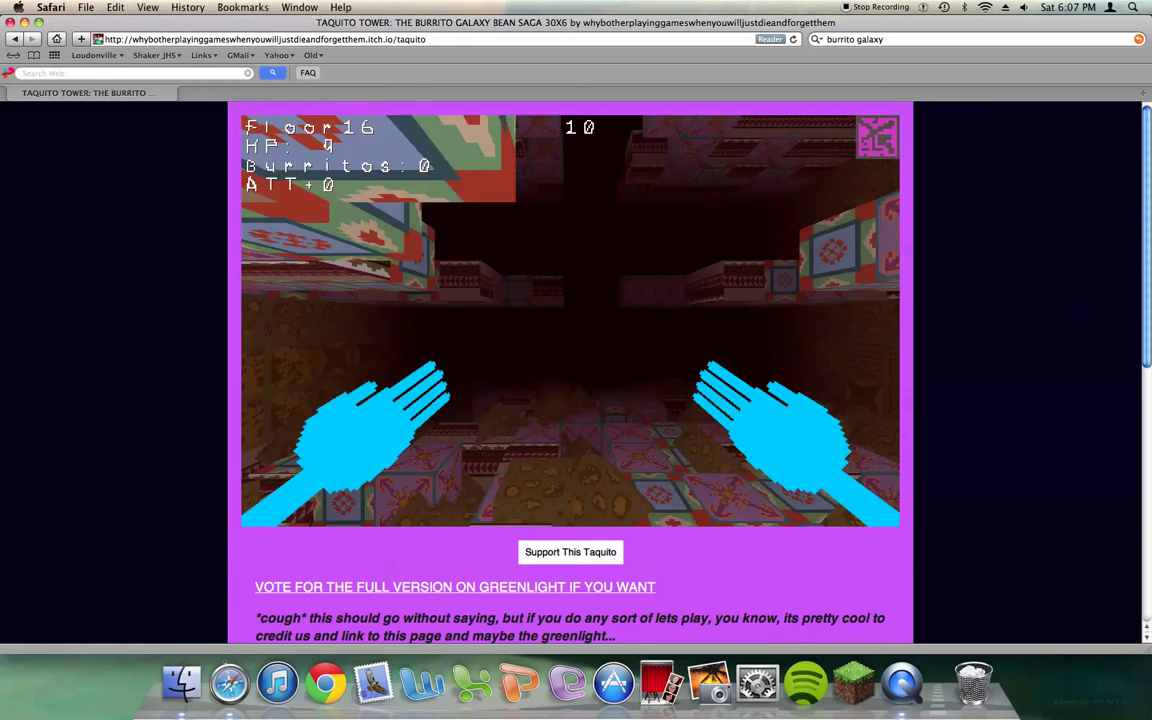
key(w)
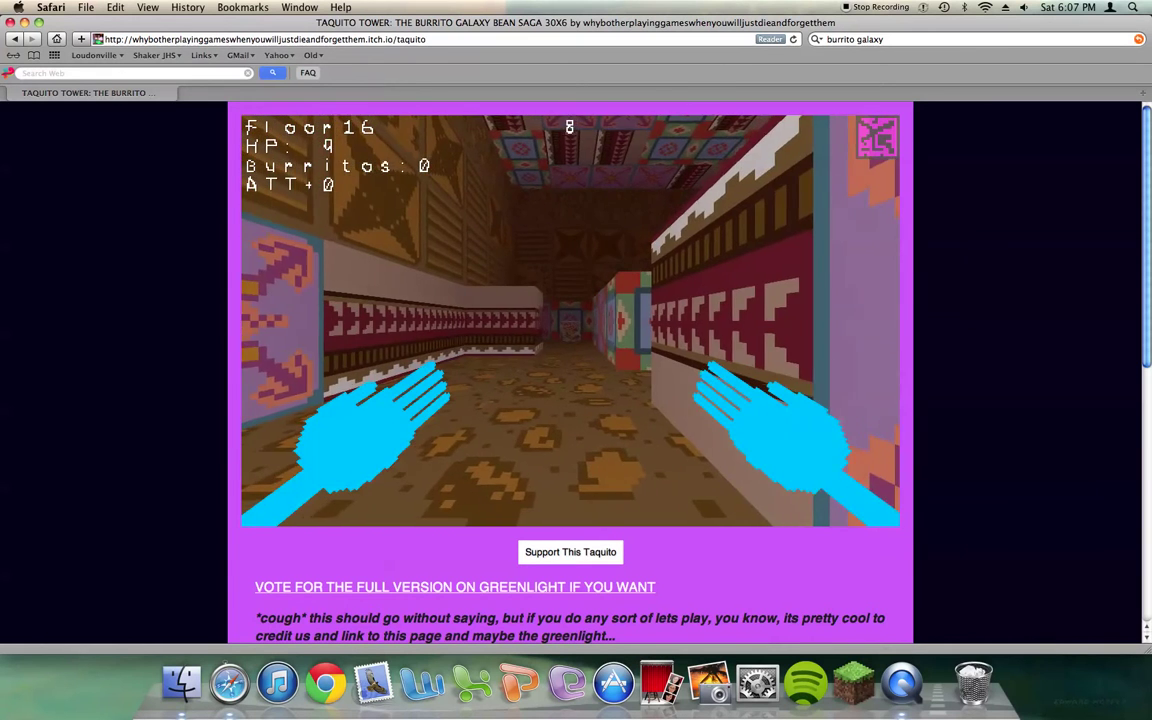
key(w)
key(d)
key(w)
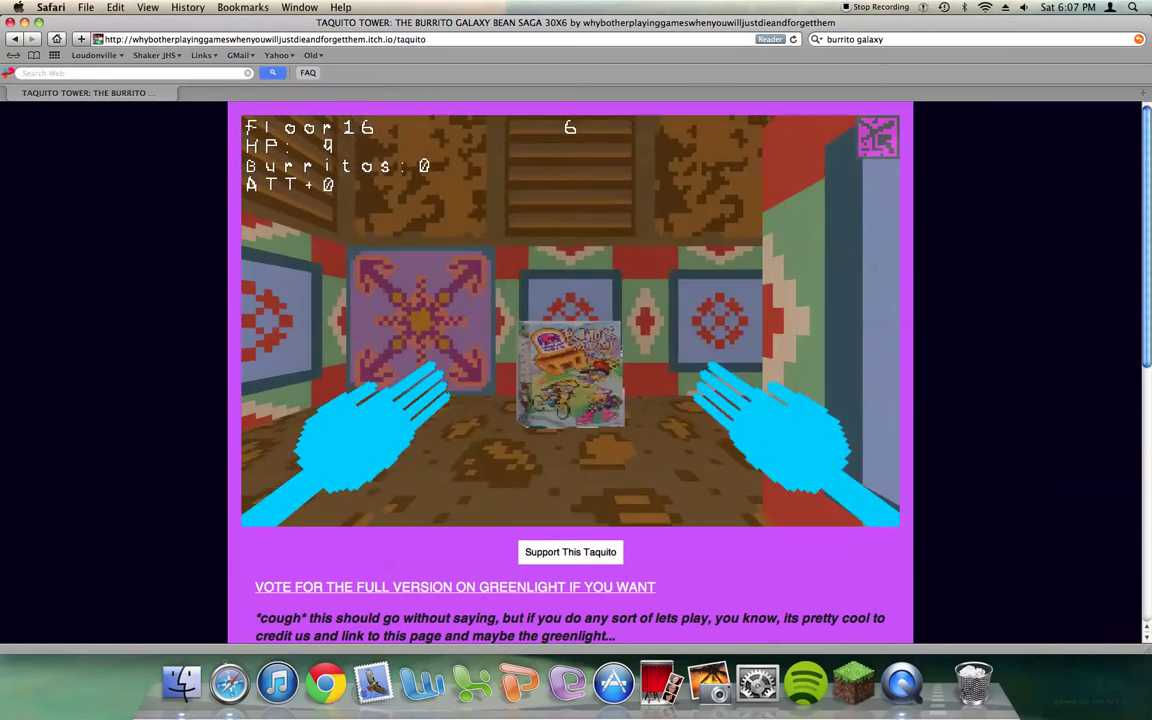
key(w)
key(w)
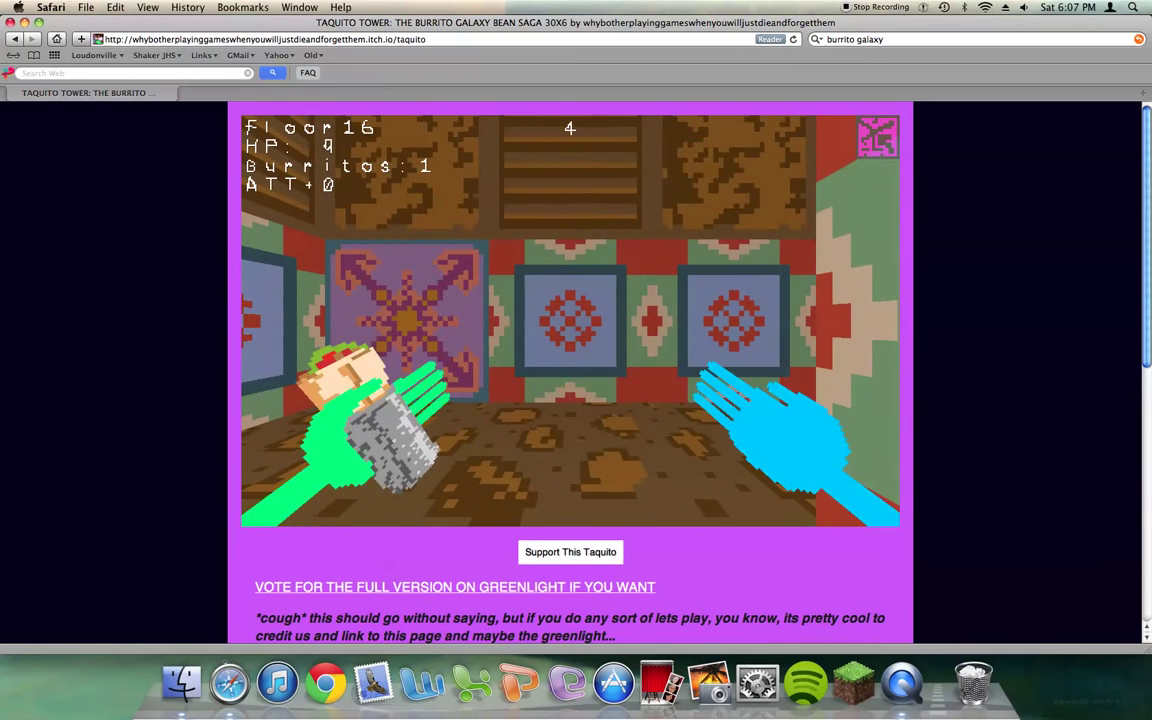